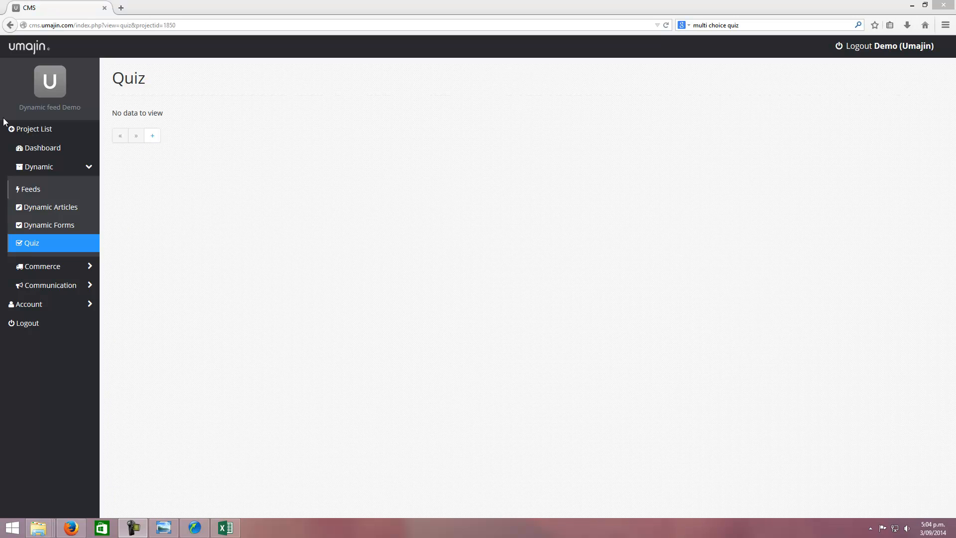
- Create a new quiz named "Basic colours" and save it
left_click(152, 136)
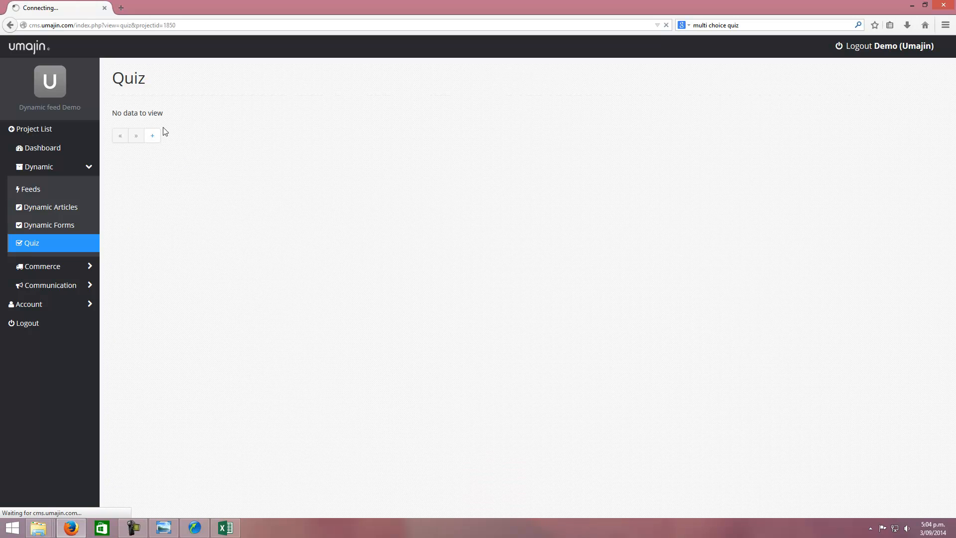
left_click(227, 163)
type("Basi")
key("Down")
key("Tab")
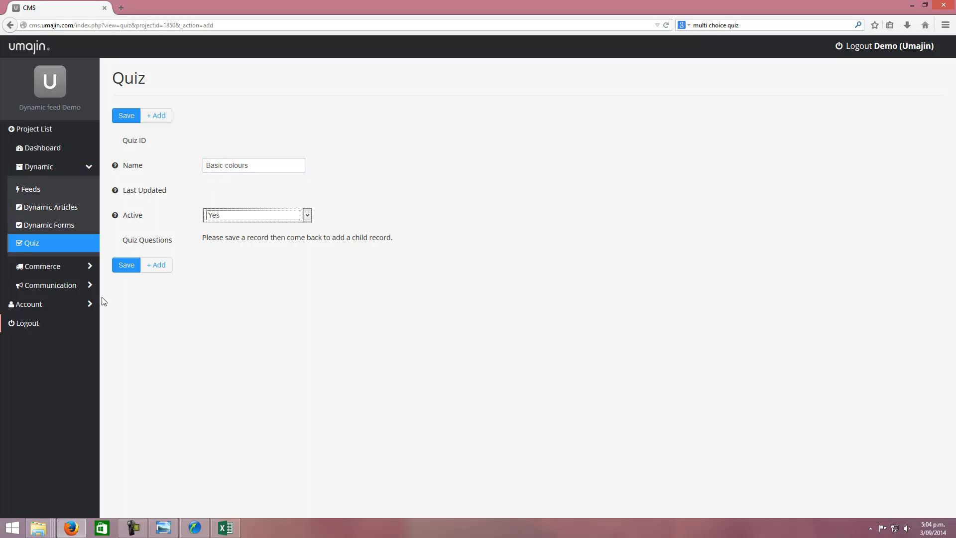
left_click(127, 268)
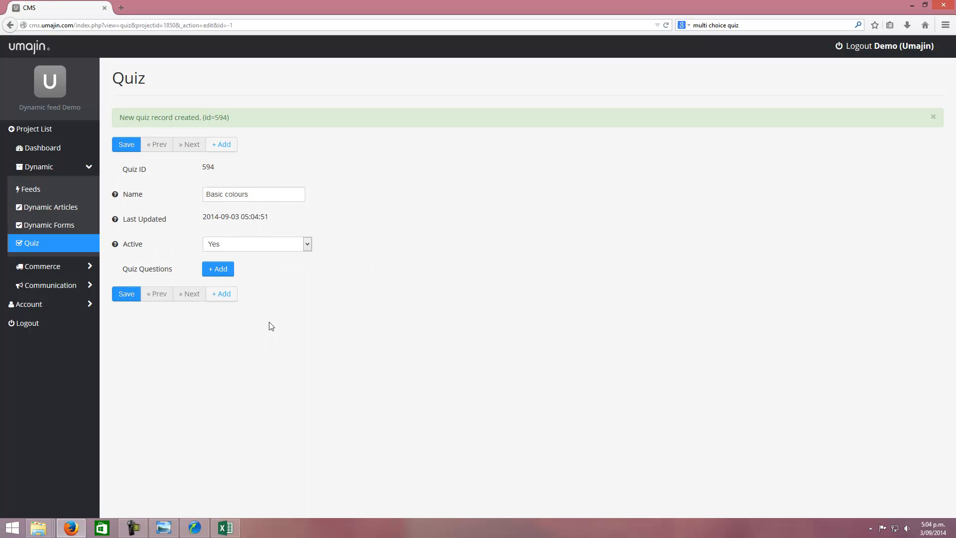
- Add a text_option question "What colour is the sky?" with sort index 0 to the quiz and save it
left_click(221, 270)
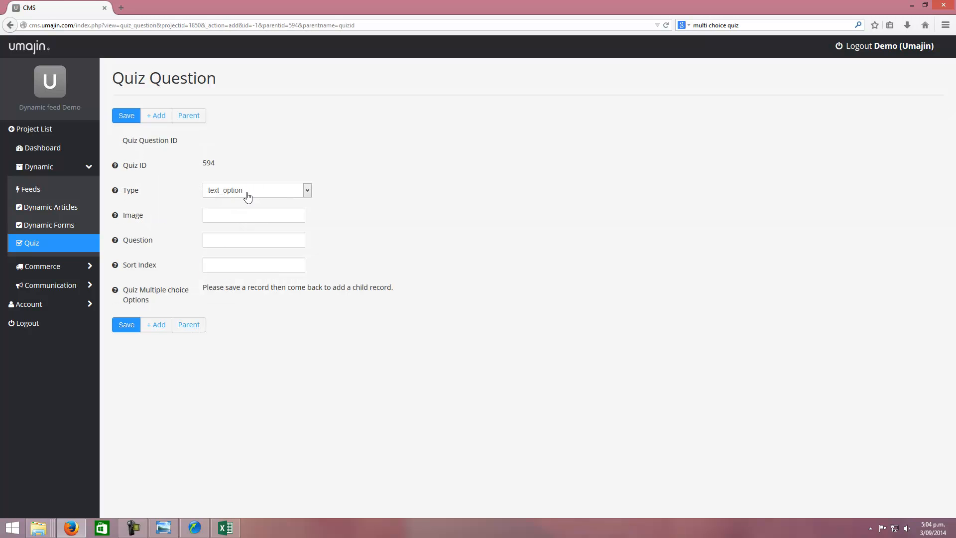
left_click(249, 194)
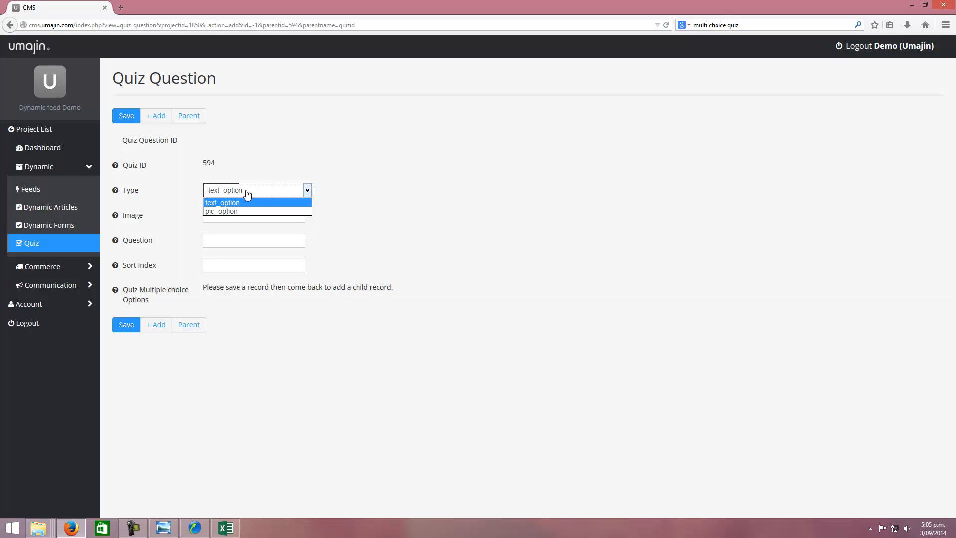
left_click(248, 193)
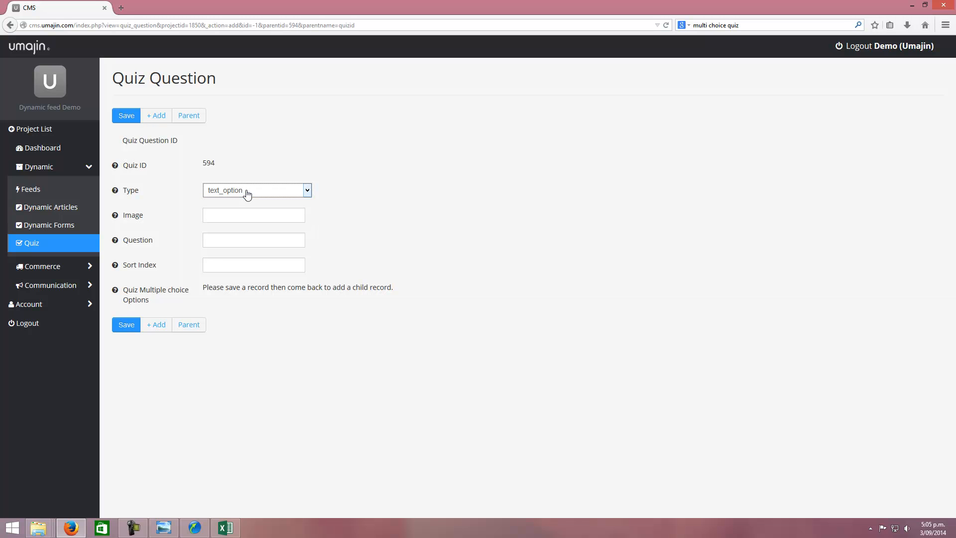
left_click(218, 218)
left_click(215, 238)
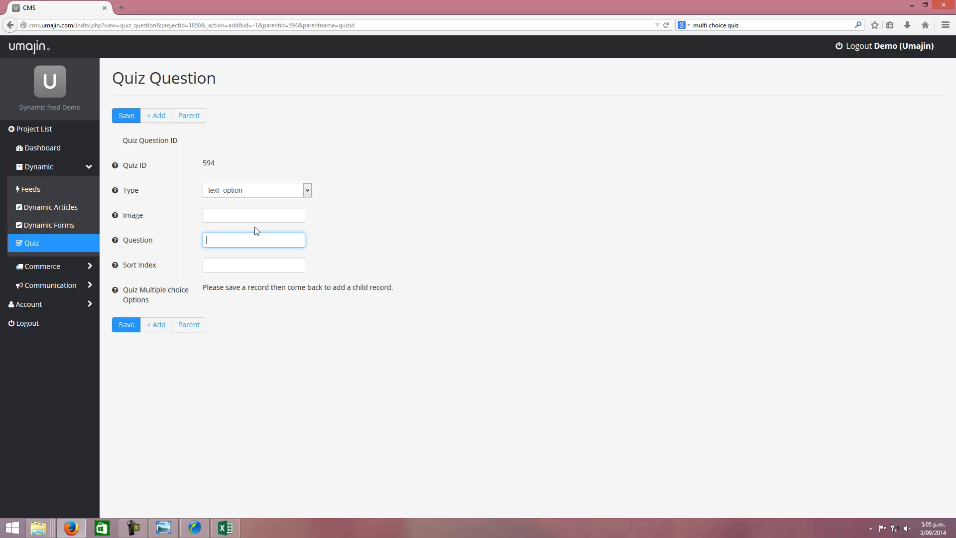
type("Wh")
key("Down")
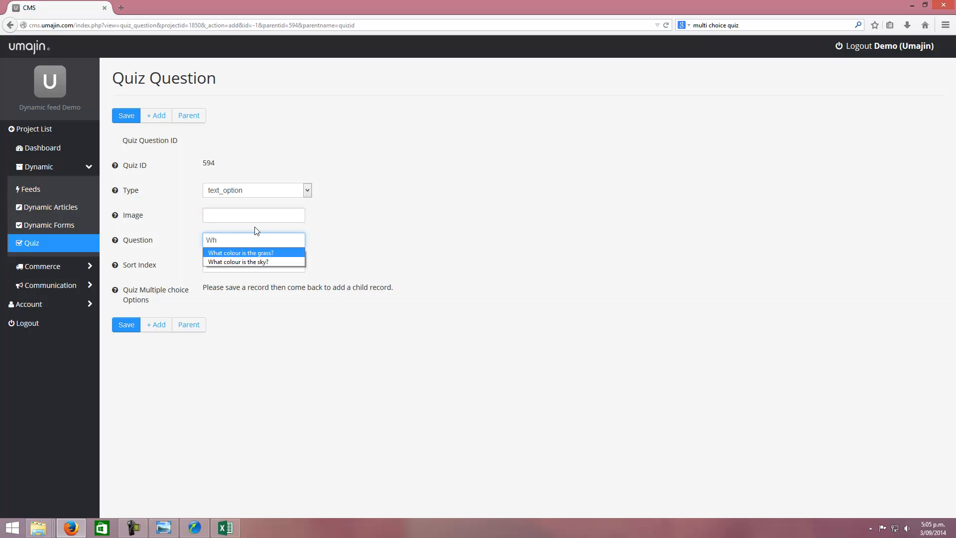
key("Down")
key("Tab")
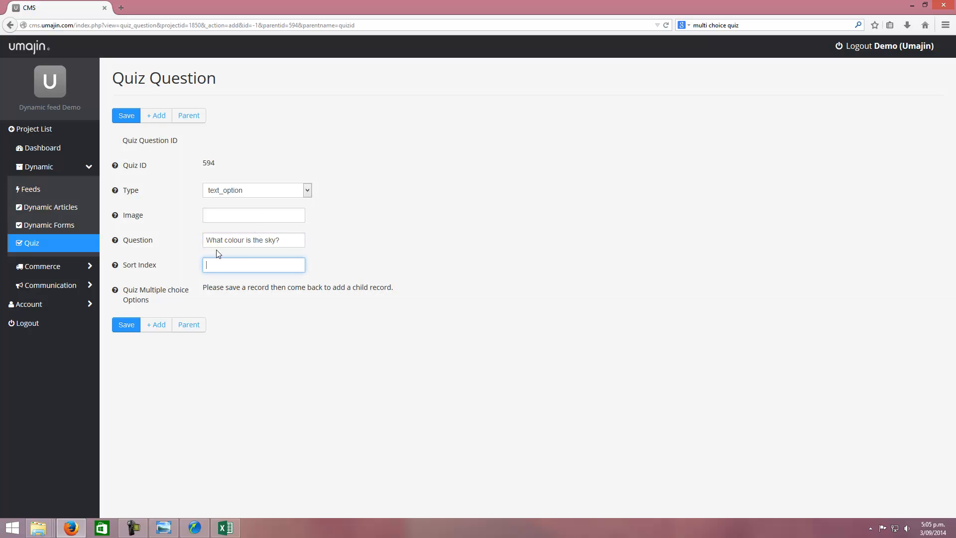
type("0")
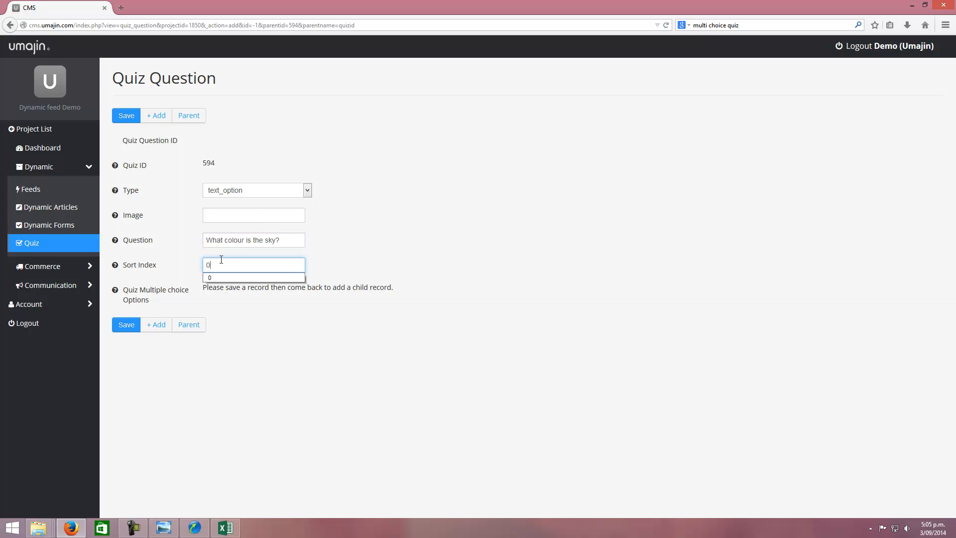
left_click(276, 380)
left_click(125, 325)
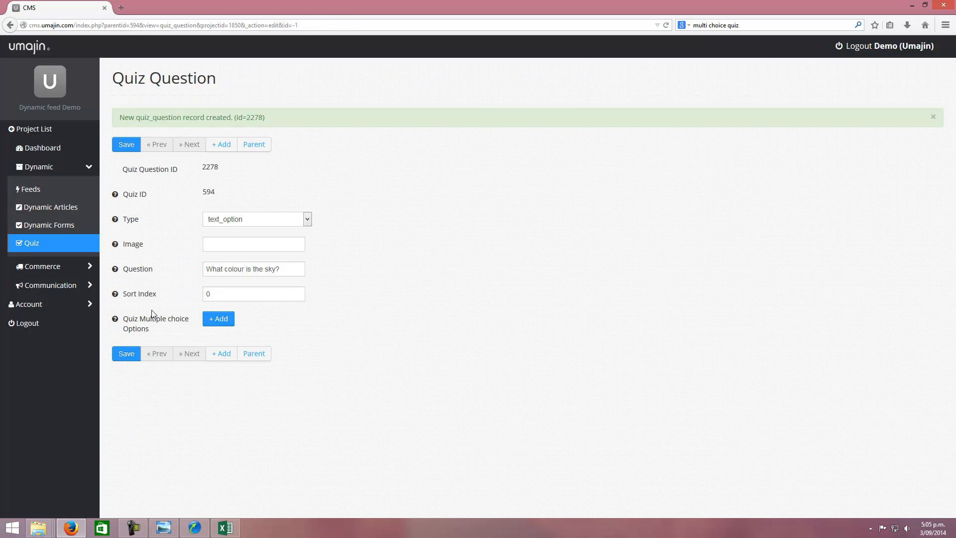
- Add the multiple choice option "blue" to the sky question with score 10 and sort index 0, and save it
left_click(226, 324)
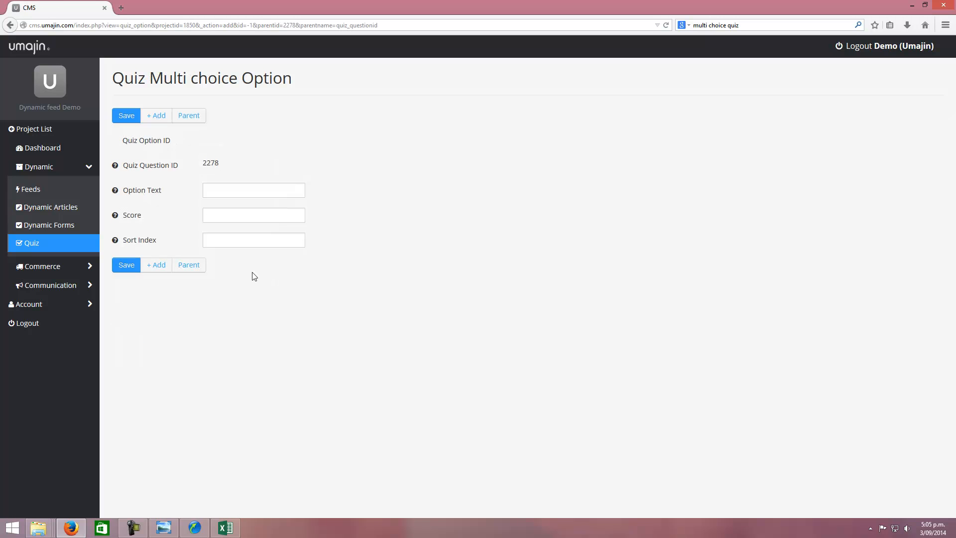
left_click(226, 185)
left_click(226, 185)
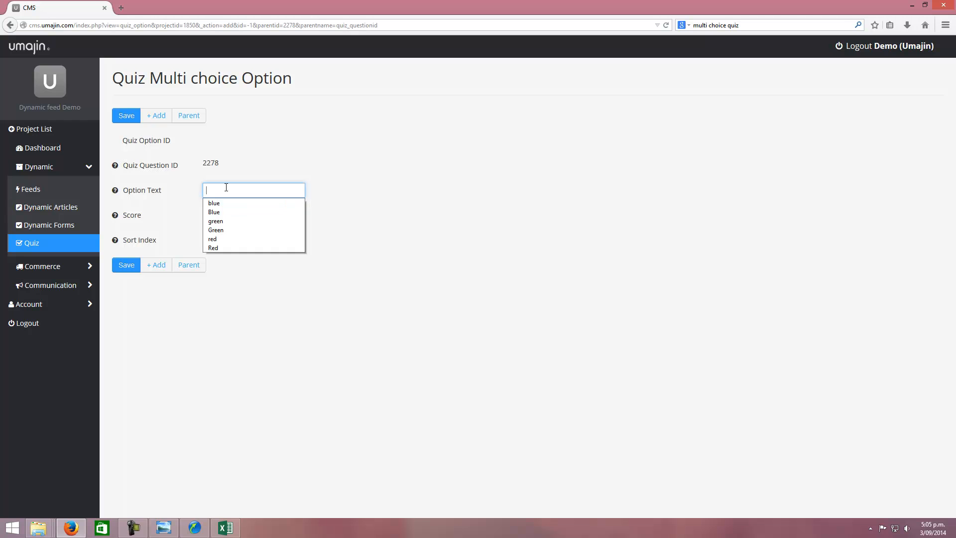
left_click(218, 201)
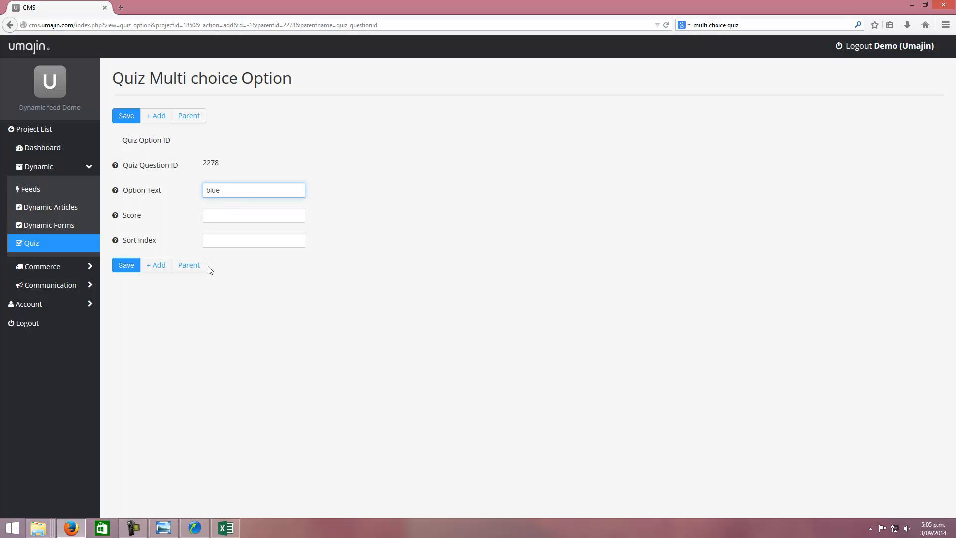
left_click(248, 214)
type("10")
left_click(347, 286)
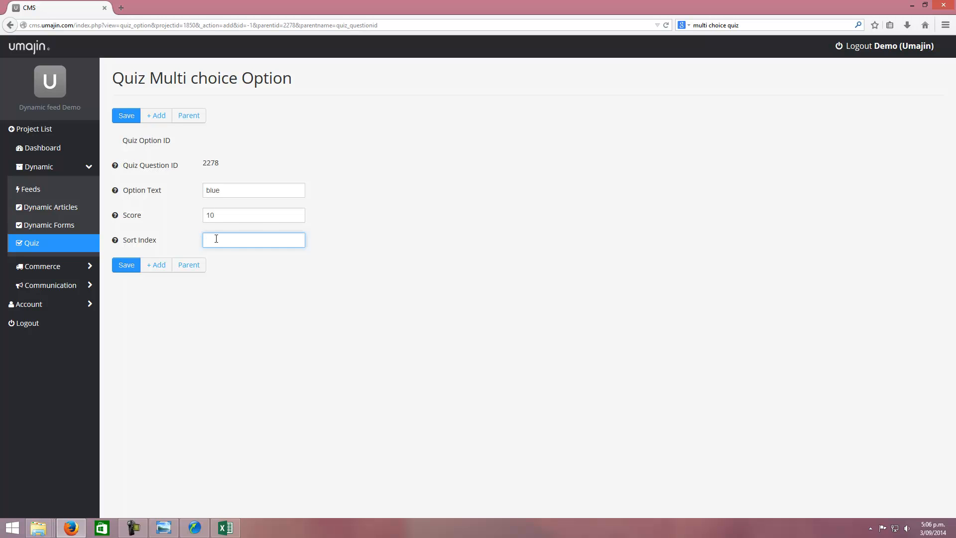
type("0")
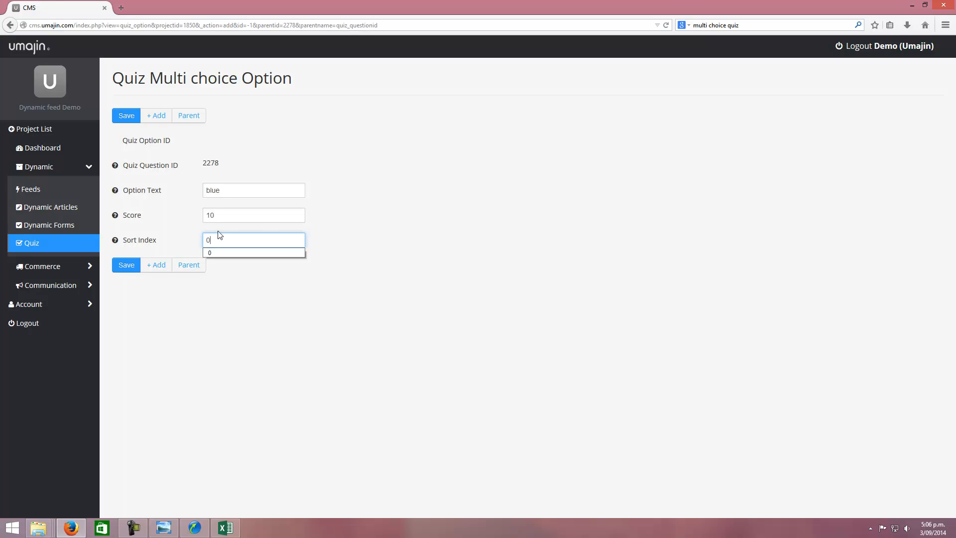
left_click(126, 265)
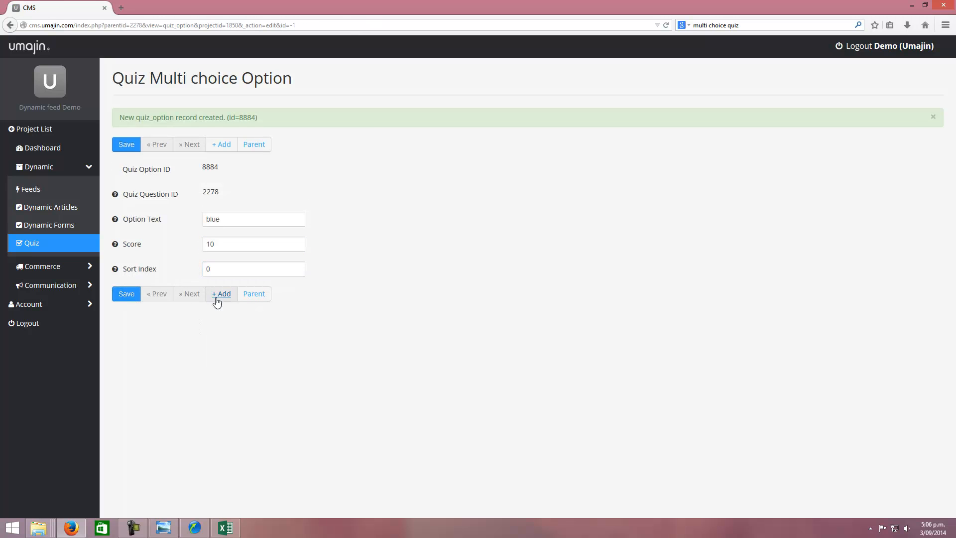
- Add the option "green" to the sky question with score 0 and sort index 1, and save it
left_click(222, 297)
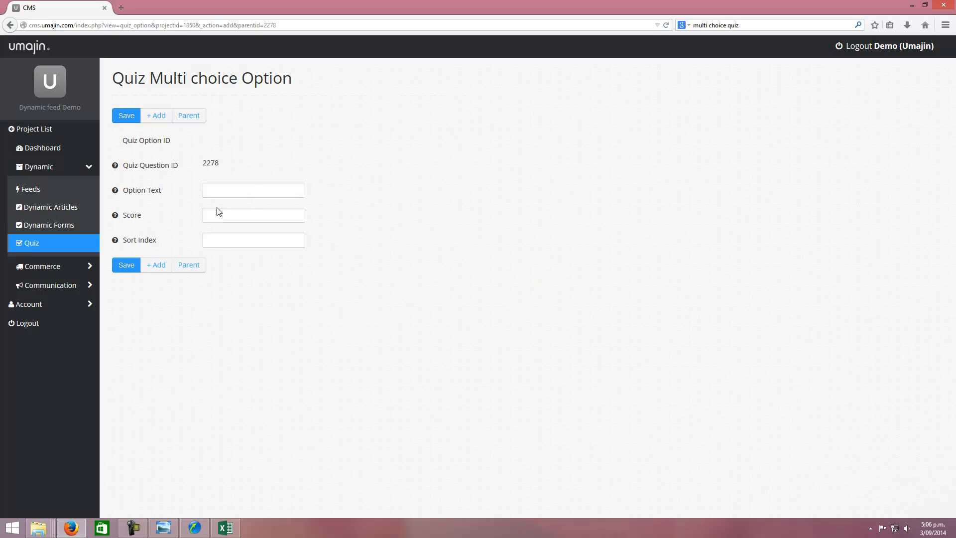
left_click(215, 188)
type("green")
left_click(220, 203)
left_click(216, 214)
type("0")
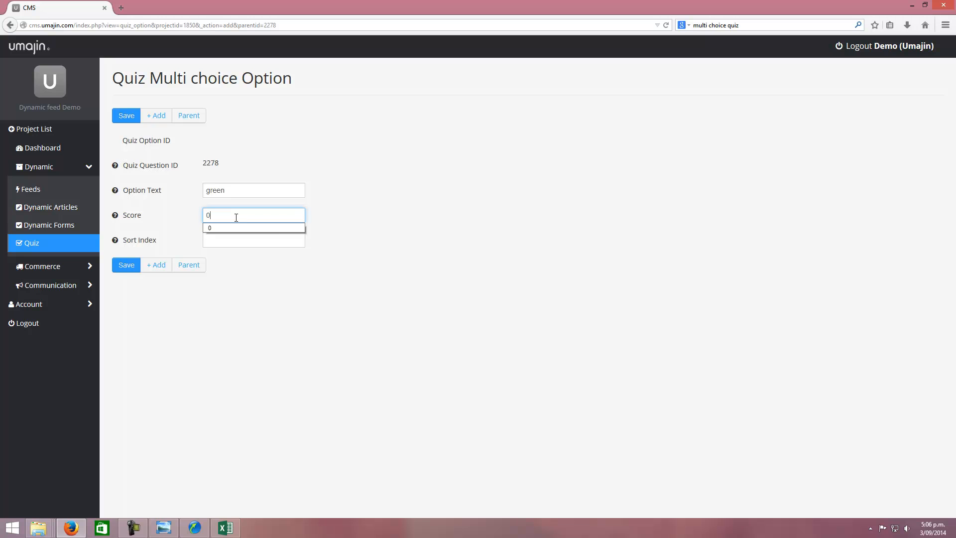
left_click(339, 273)
type("1")
left_click(125, 265)
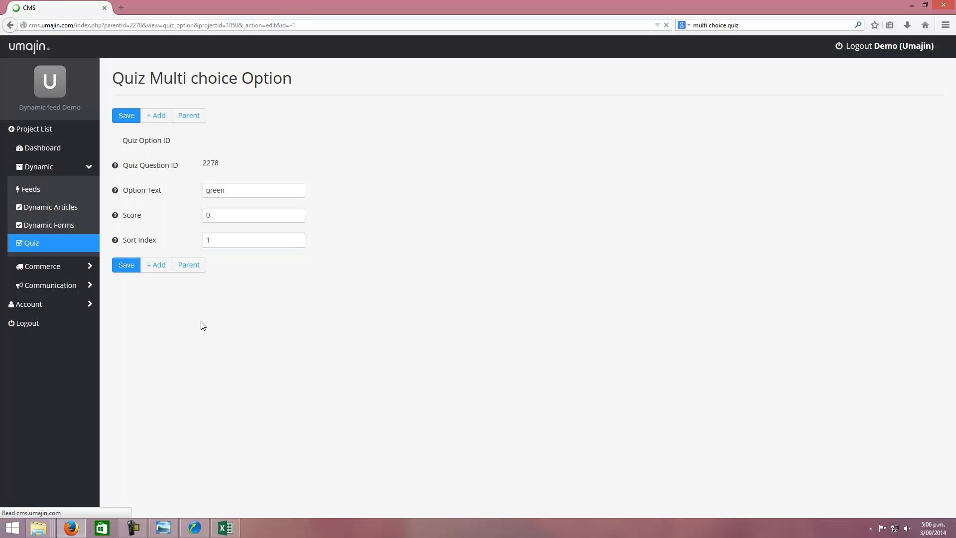
- Add the option "red" to the sky question with score 0 and sort index 0, and save it
left_click(221, 294)
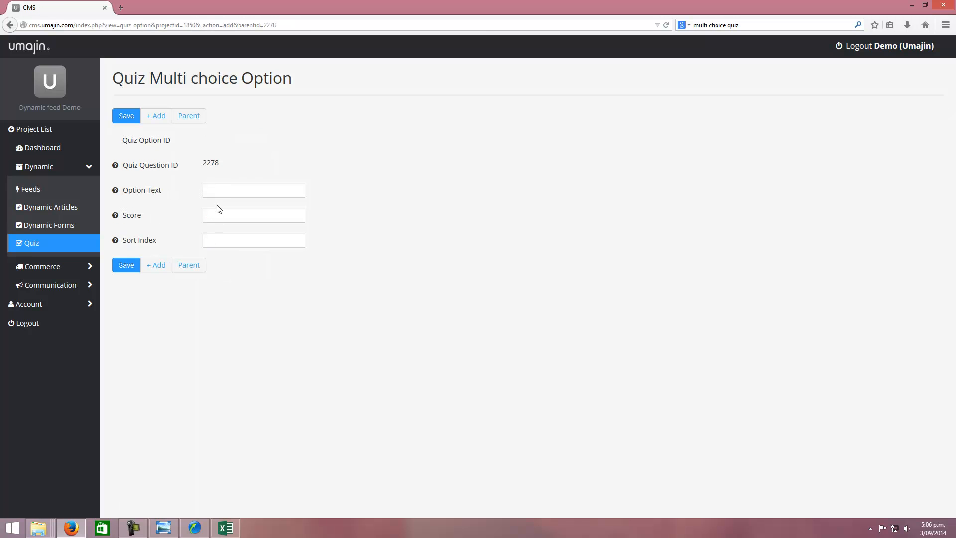
type("red")
left_click(218, 204)
type("0")
left_click(323, 229)
left_click(122, 266)
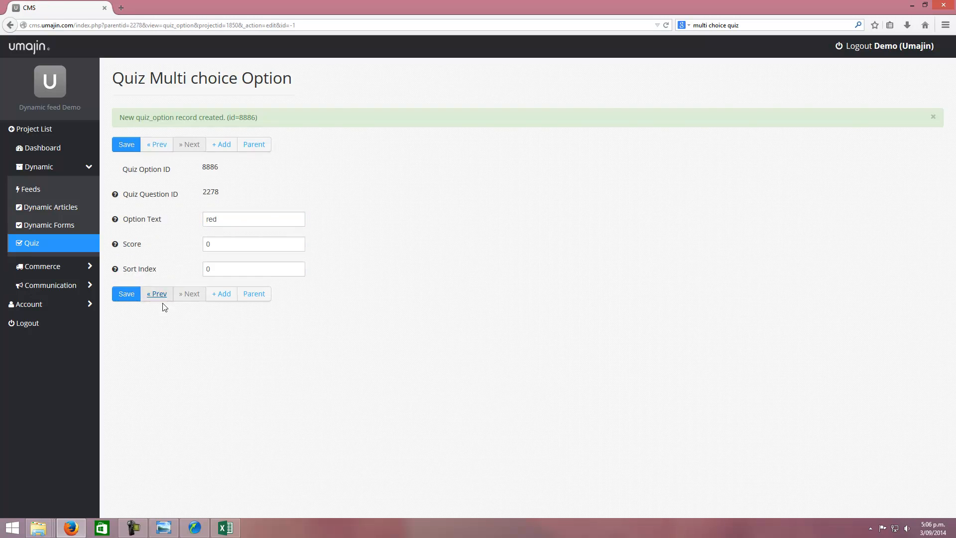
- Return to the sky question, add a second question "What colour is the grass?" with sort index 1, and save it
left_click(253, 295)
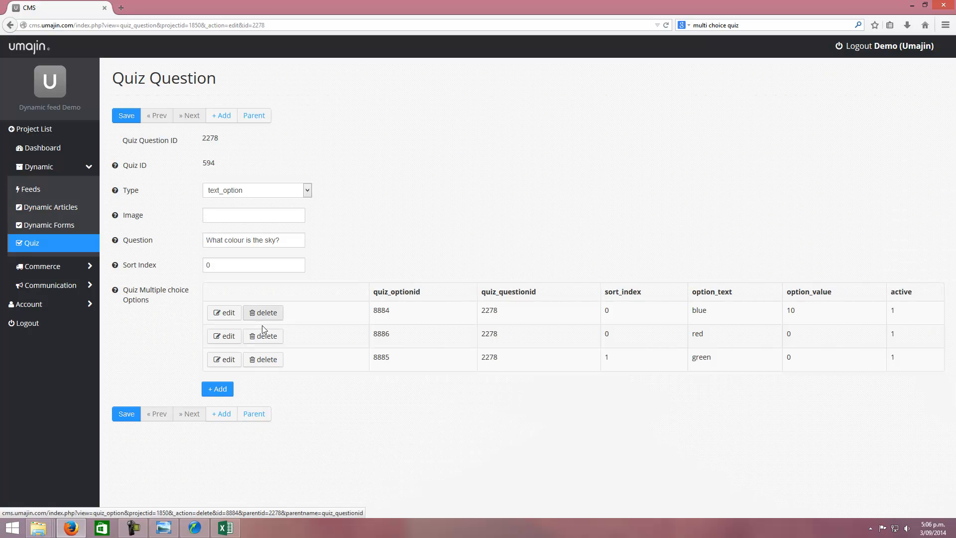
left_click(211, 417)
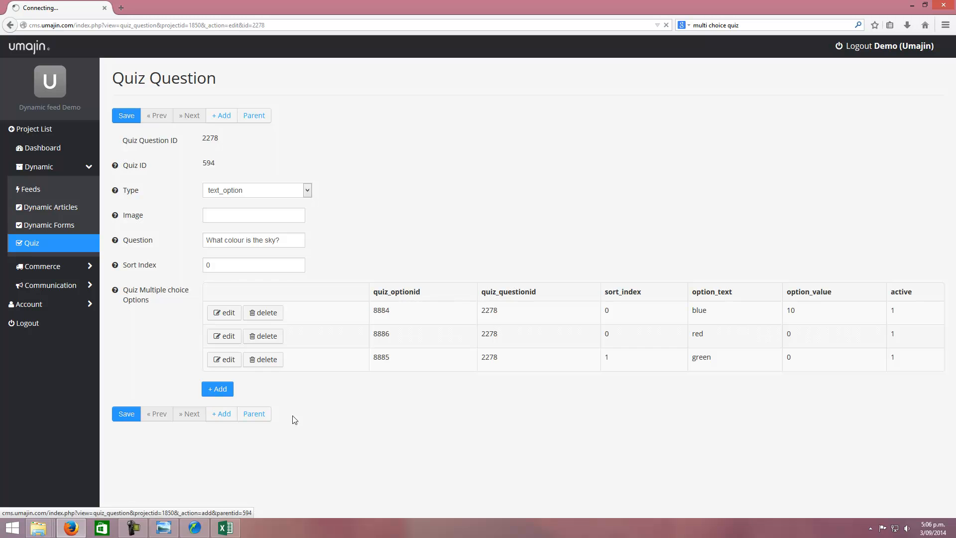
left_click(234, 217)
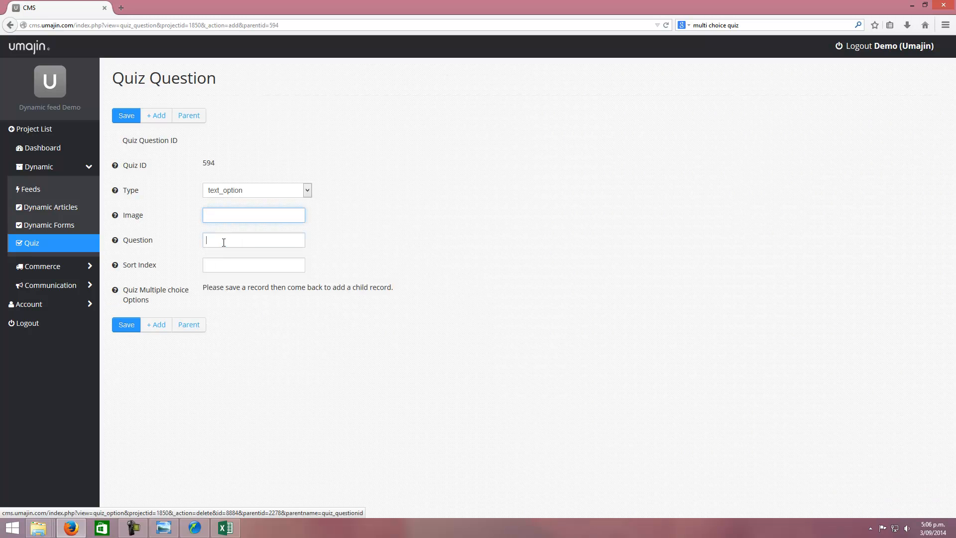
type("What")
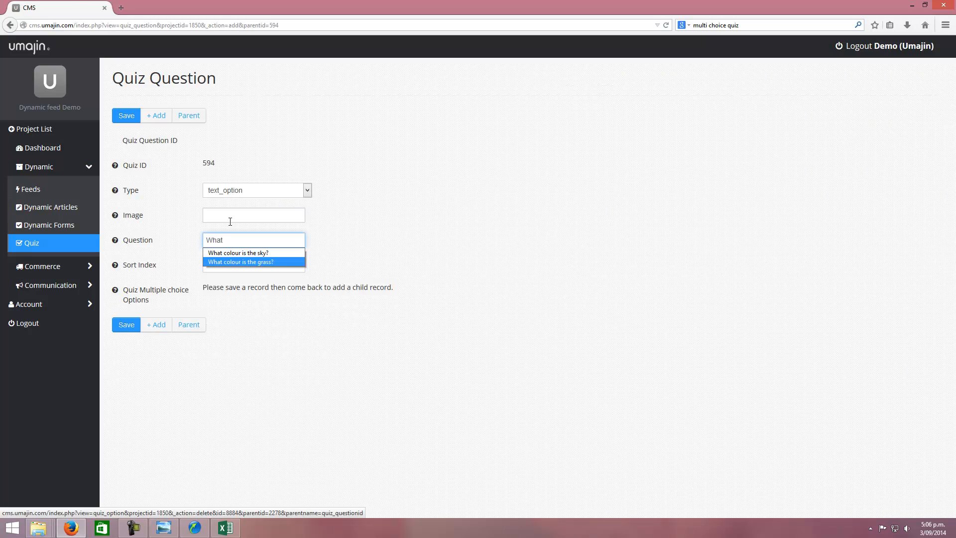
key("Return")
key("Tab")
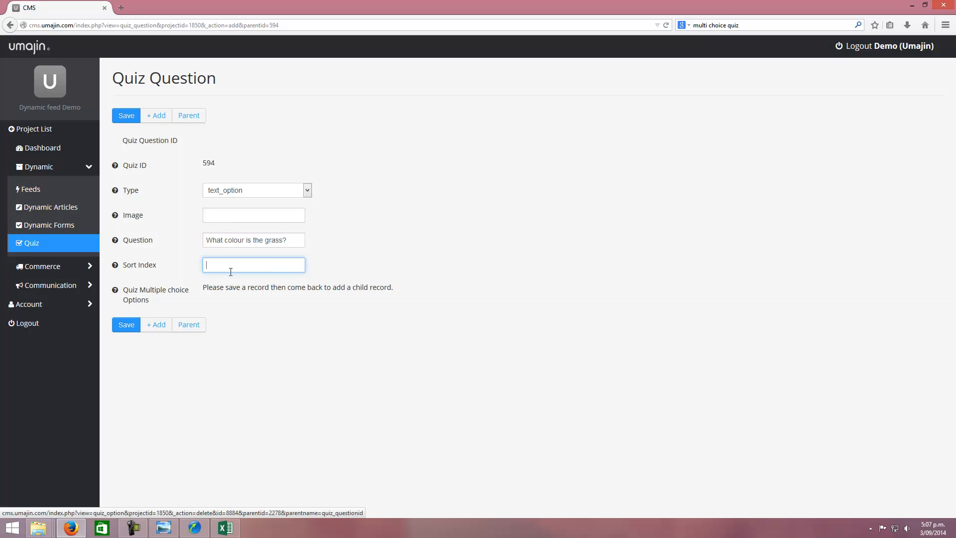
type("1")
left_click(115, 312)
left_click(125, 325)
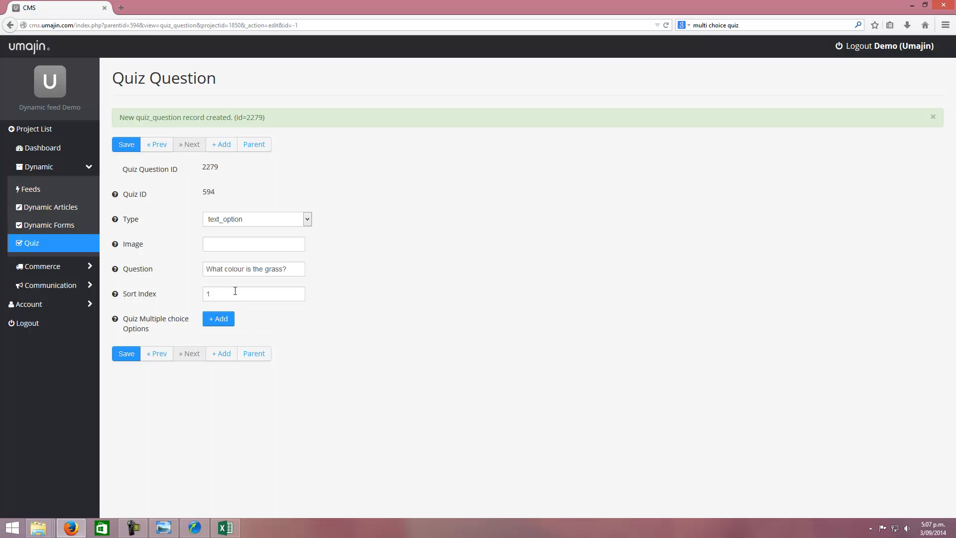
- Add the multiple choice option "blue" to the grass question with score 0 and sort index 0, and save it
left_click(217, 323)
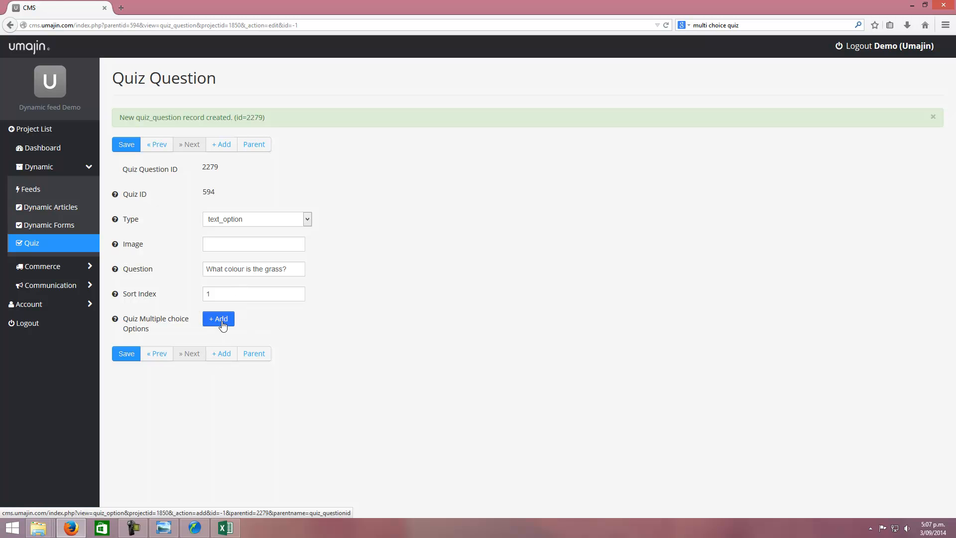
left_click(217, 190)
left_click(223, 203)
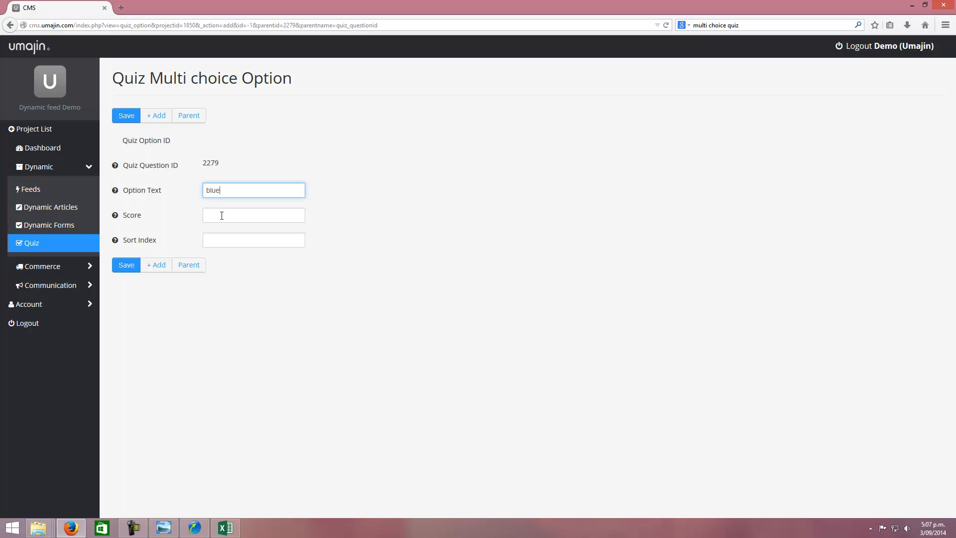
left_click(254, 219)
type("0")
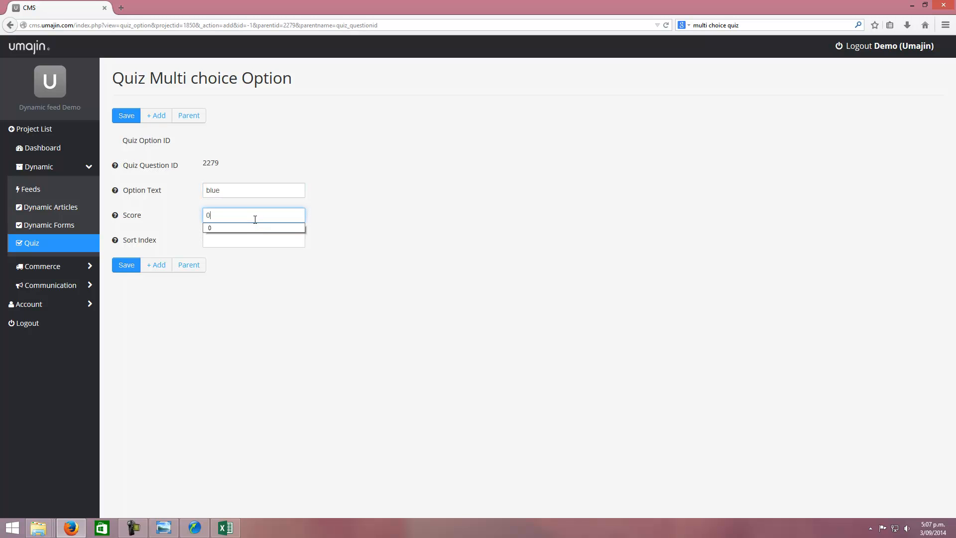
left_click(380, 236)
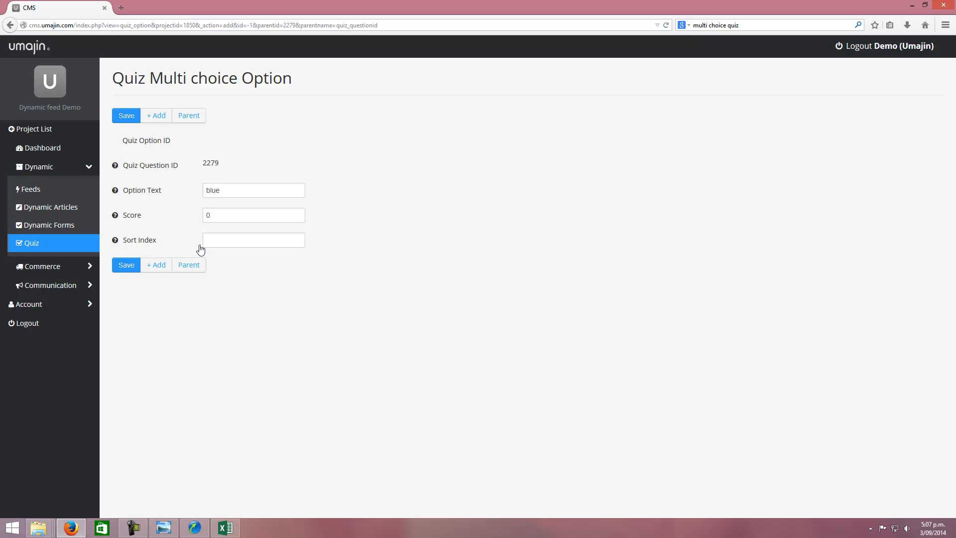
left_click(243, 237)
type("0")
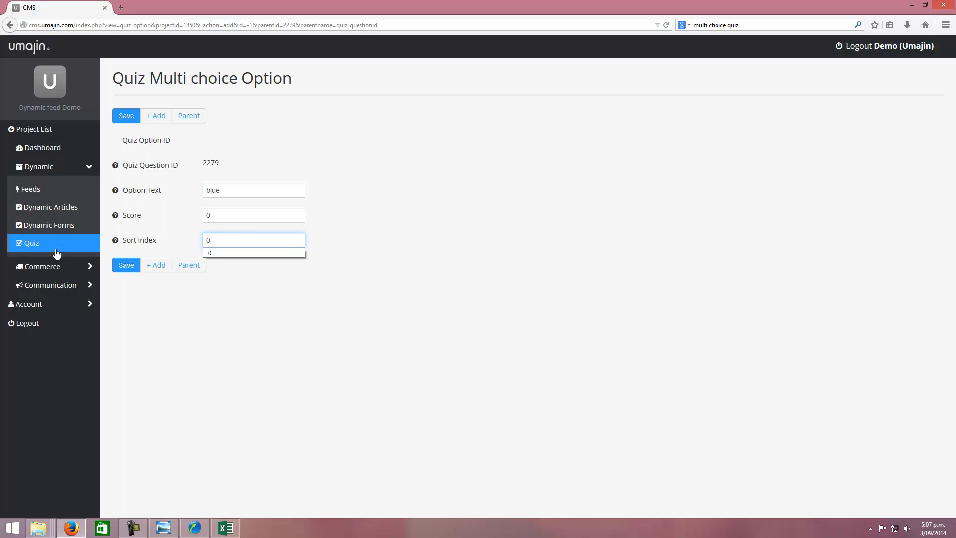
left_click(125, 265)
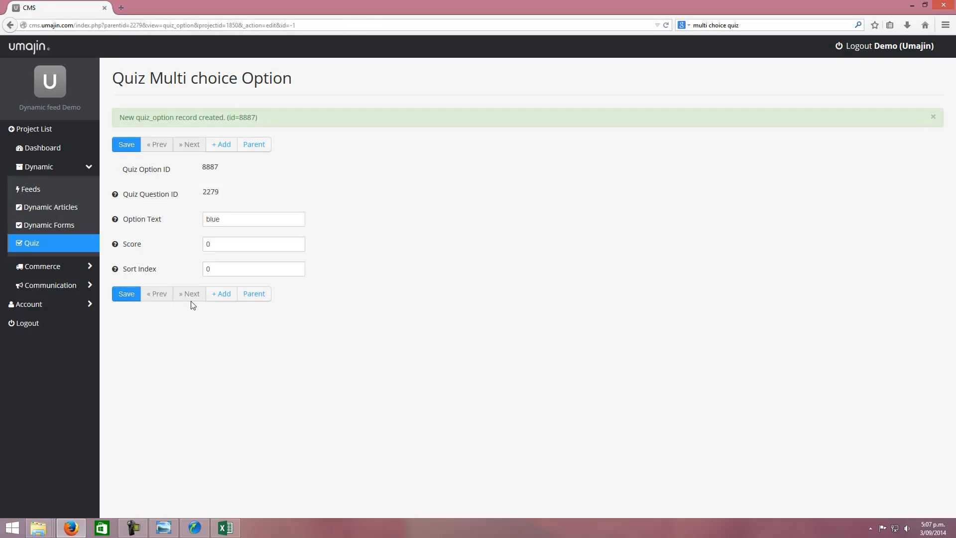
- Add the multiple choice option "green" to the grass question with score 10, and save it
left_click(222, 294)
left_click(216, 189)
type("green")
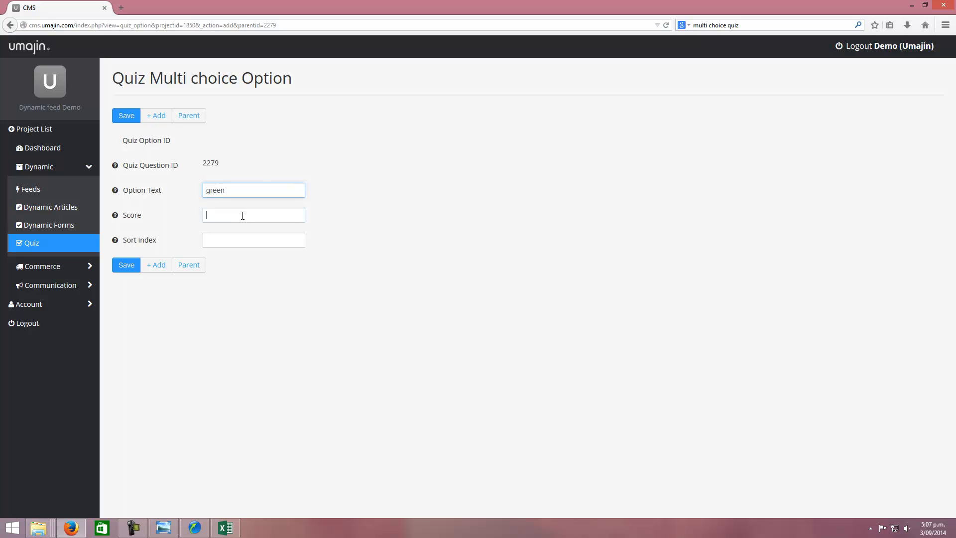
type("10")
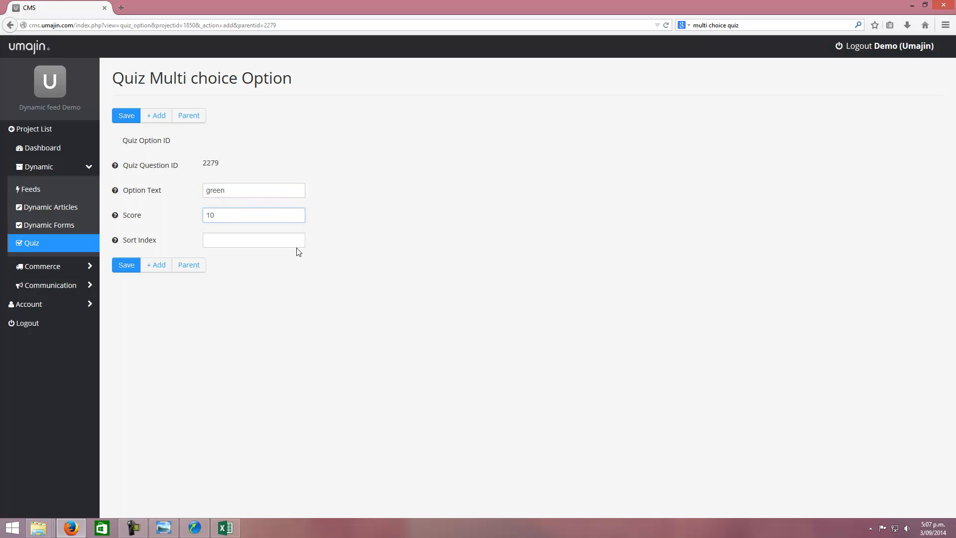
left_click(124, 267)
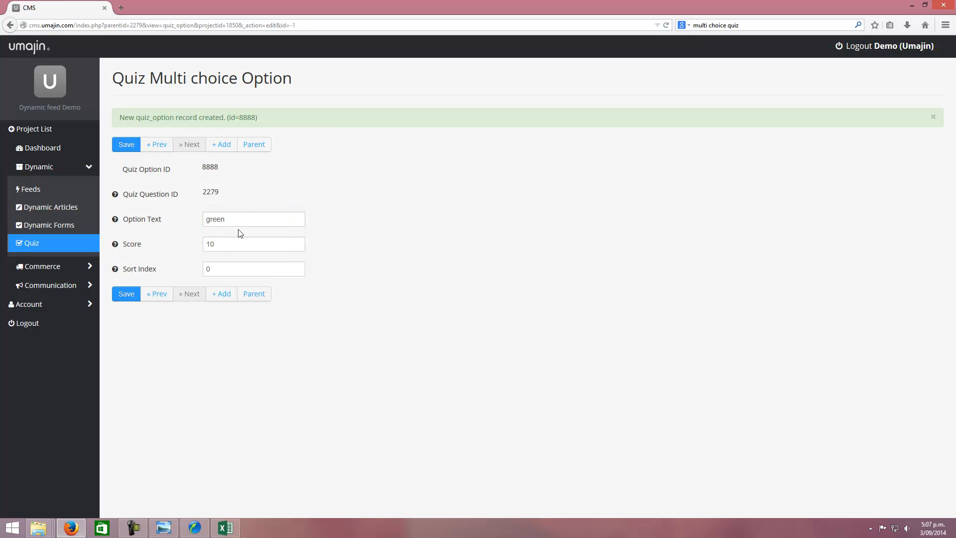
- Add and save the option "red" with score 0 for the grass question, and return to the parent quiz record
left_click(222, 295)
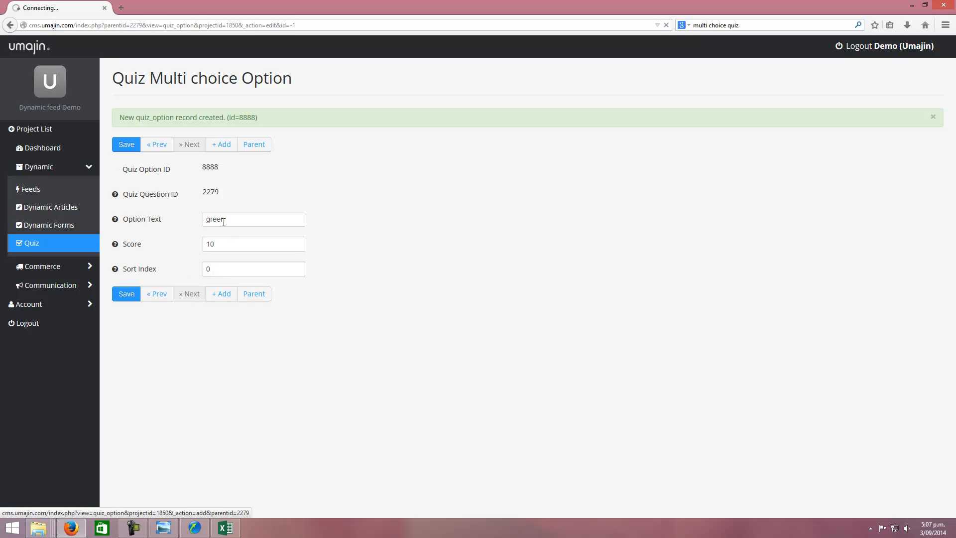
left_click(219, 192)
type("red")
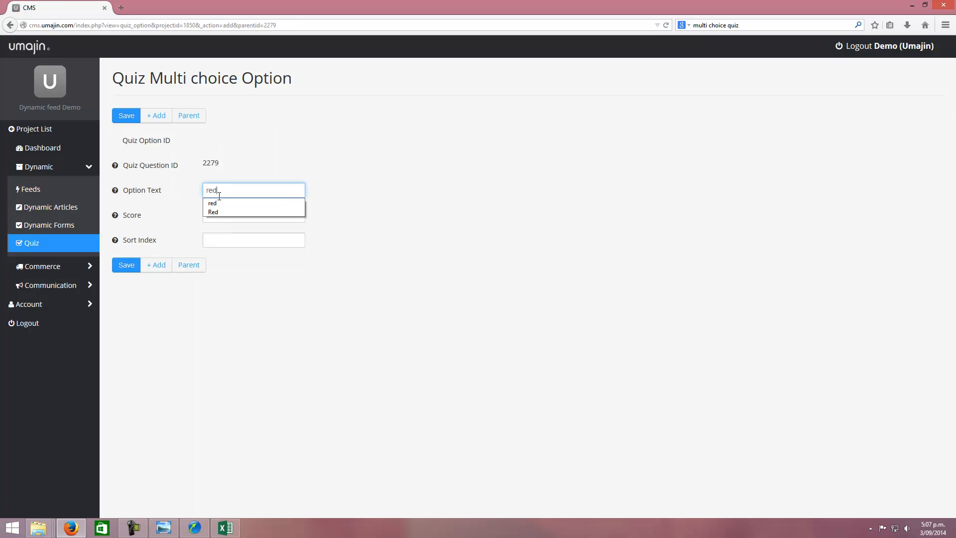
left_click(214, 215)
type("0")
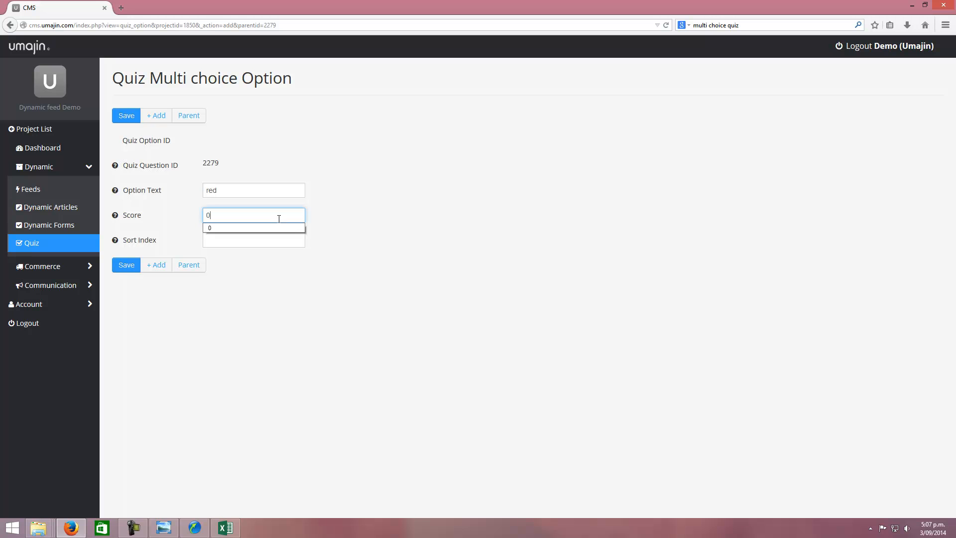
left_click(128, 266)
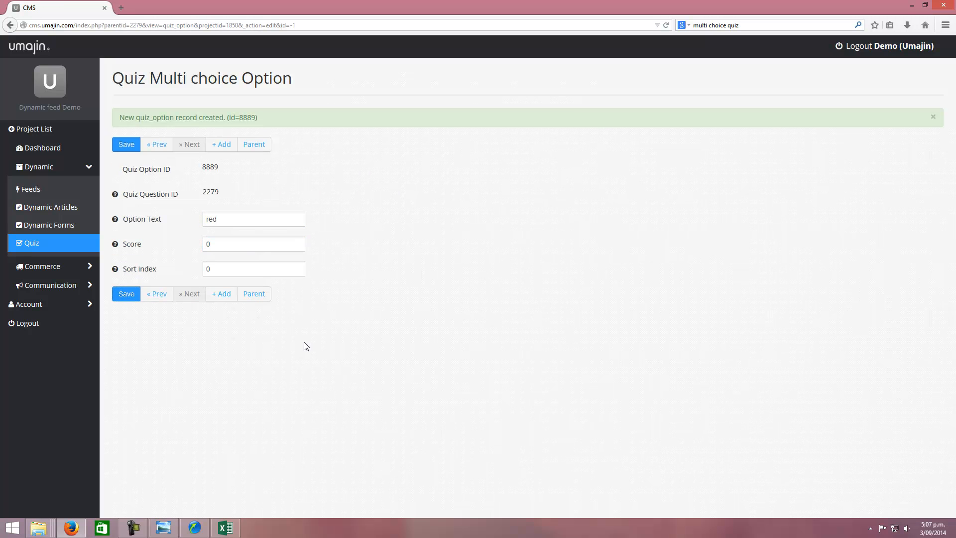
left_click(254, 294)
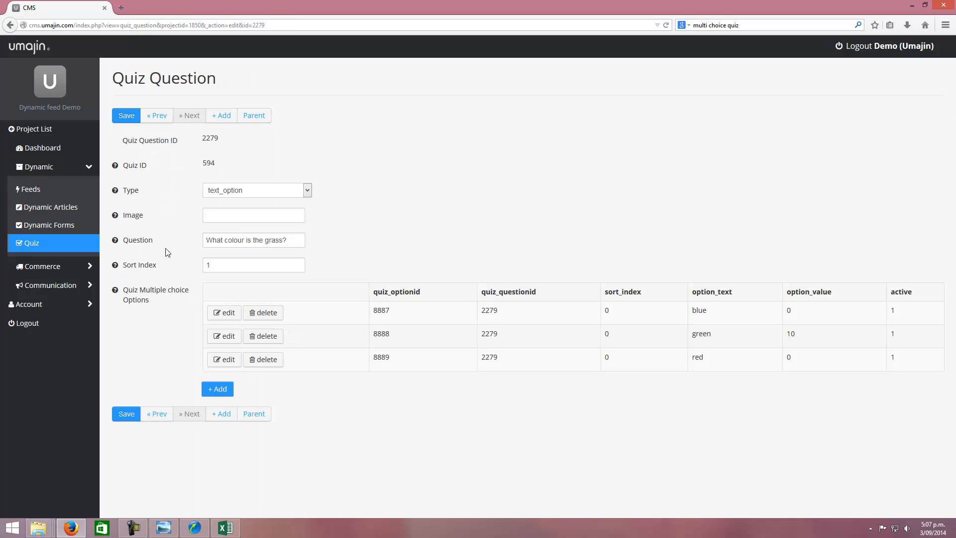
left_click(257, 418)
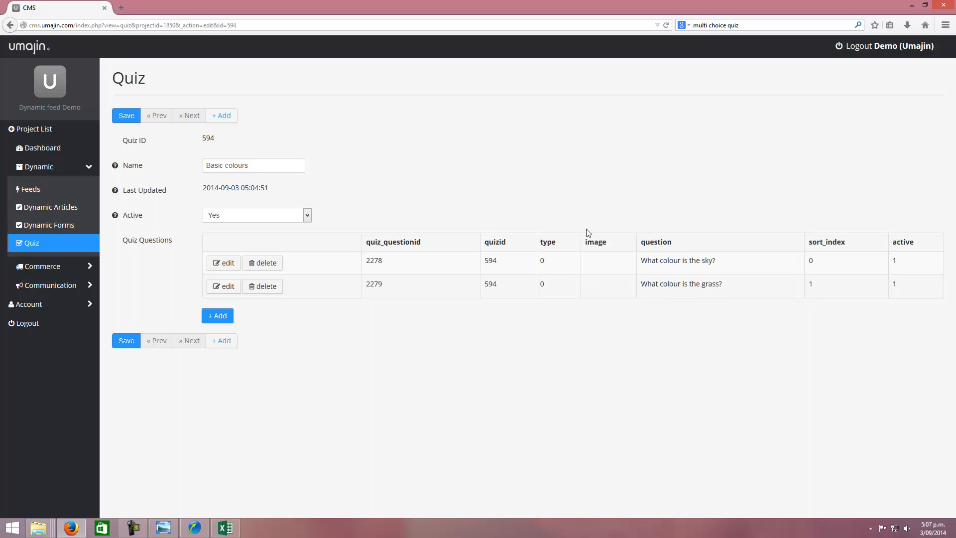
- Switch to Umajin Editor and add a new page named "Quiz" to the project
mouse_move(192, 529)
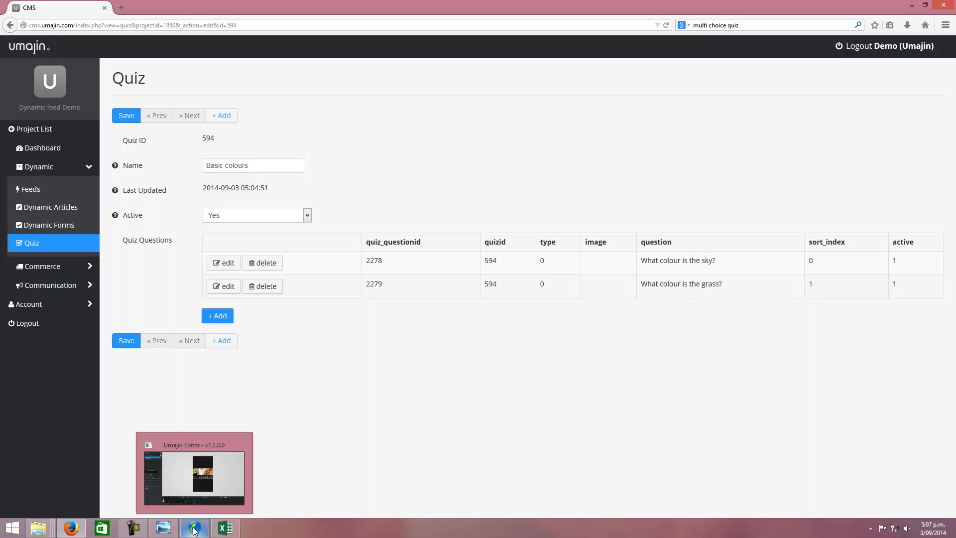
left_click(194, 530)
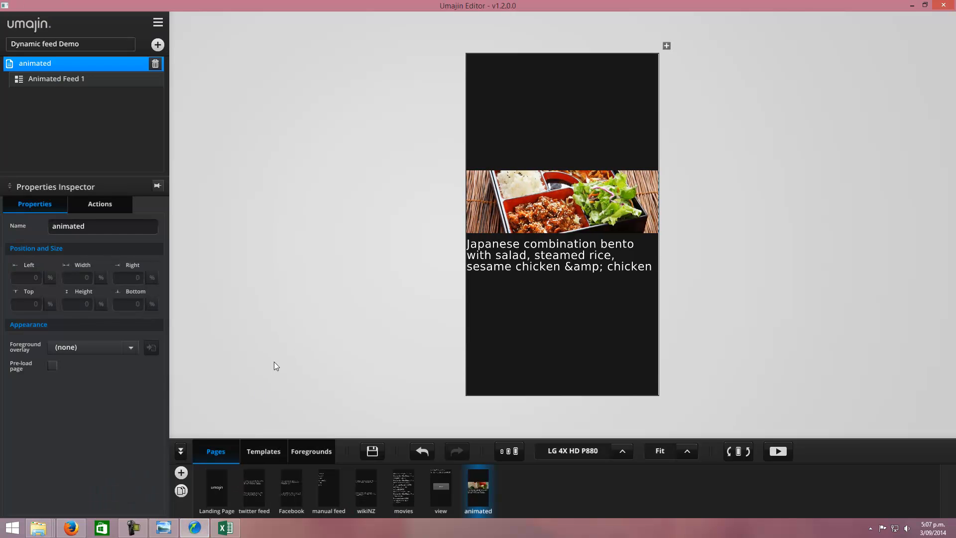
left_click(180, 471)
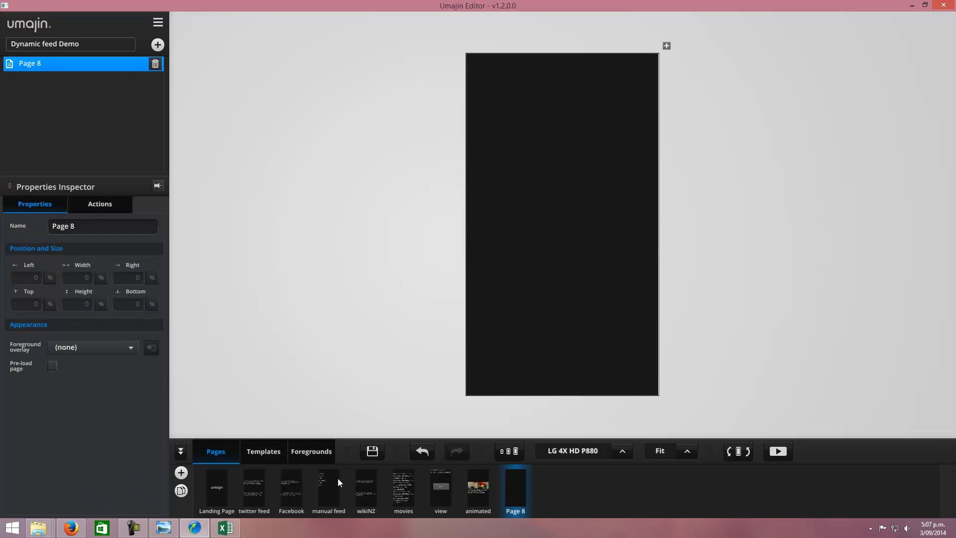
left_click(84, 224)
type("Quiz")
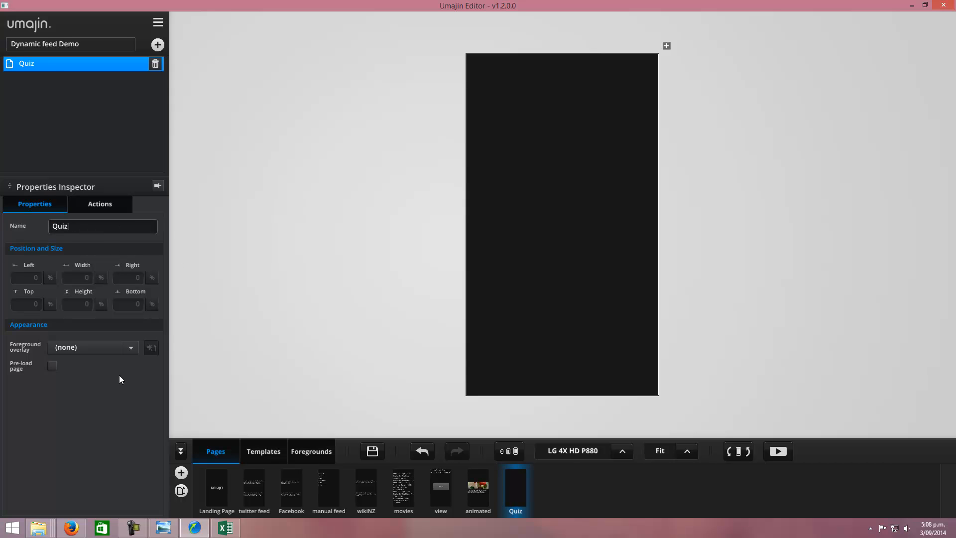
- Insert a Quiz component from the dynamic components onto the Quiz page
left_click(158, 45)
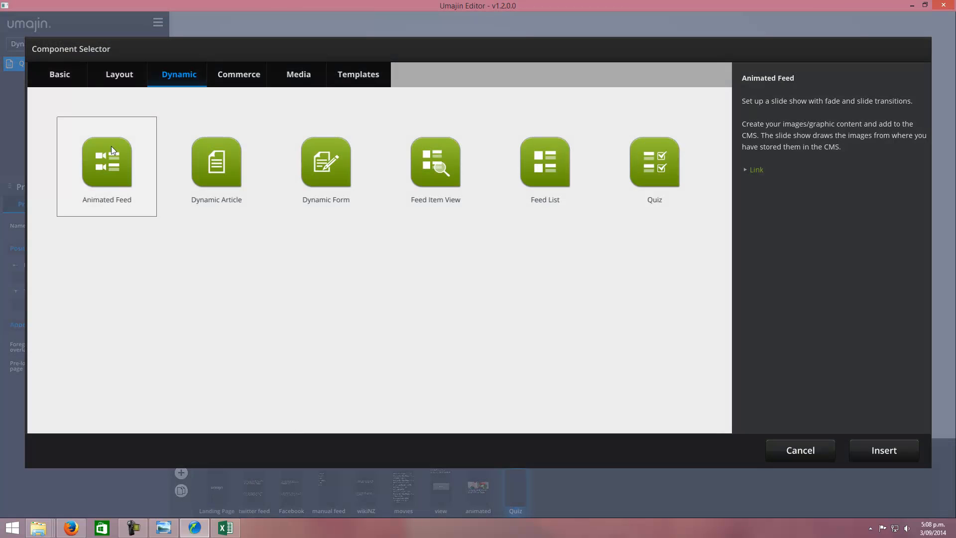
left_click(637, 161)
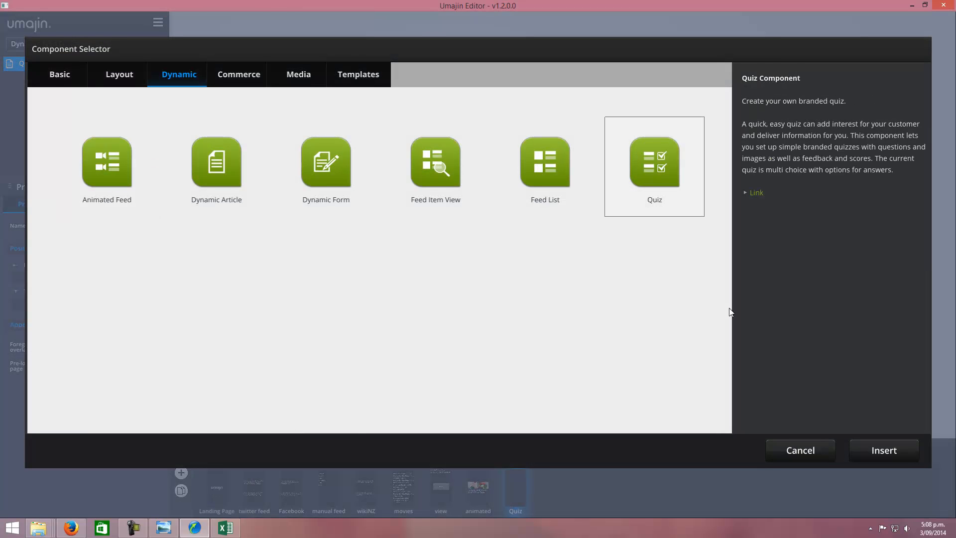
left_click(882, 449)
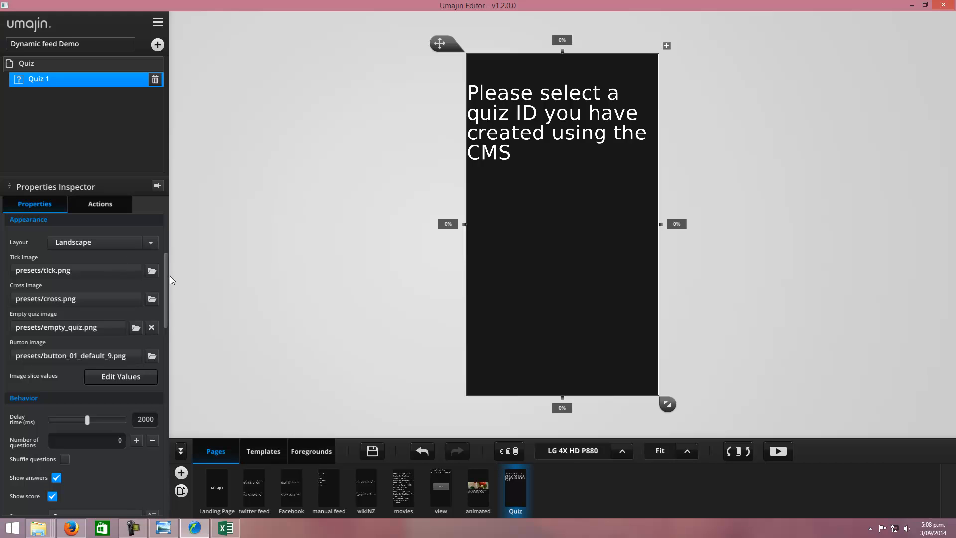
- Bind the Quiz component to the "Basic colours" quiz and refresh its data
left_click_drag(166, 266, 170, 228)
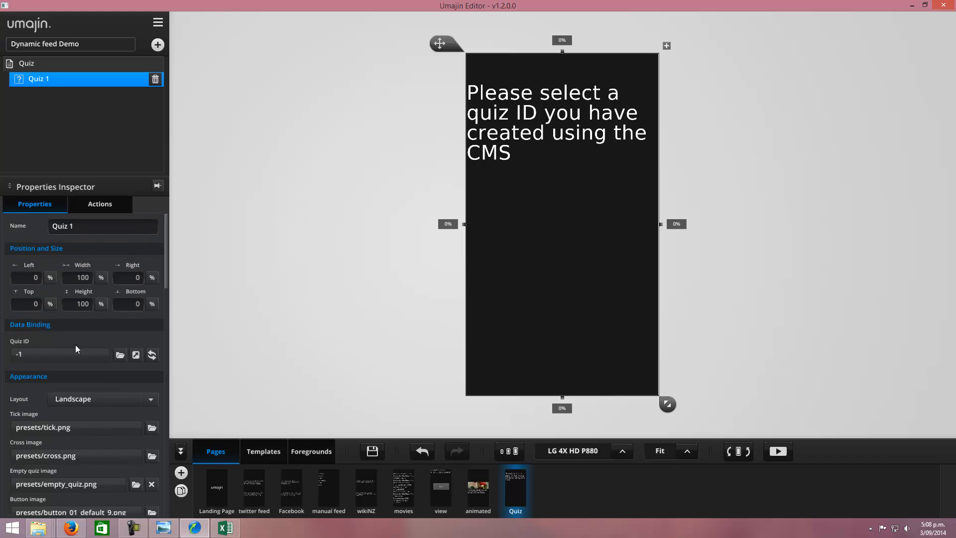
left_click(120, 356)
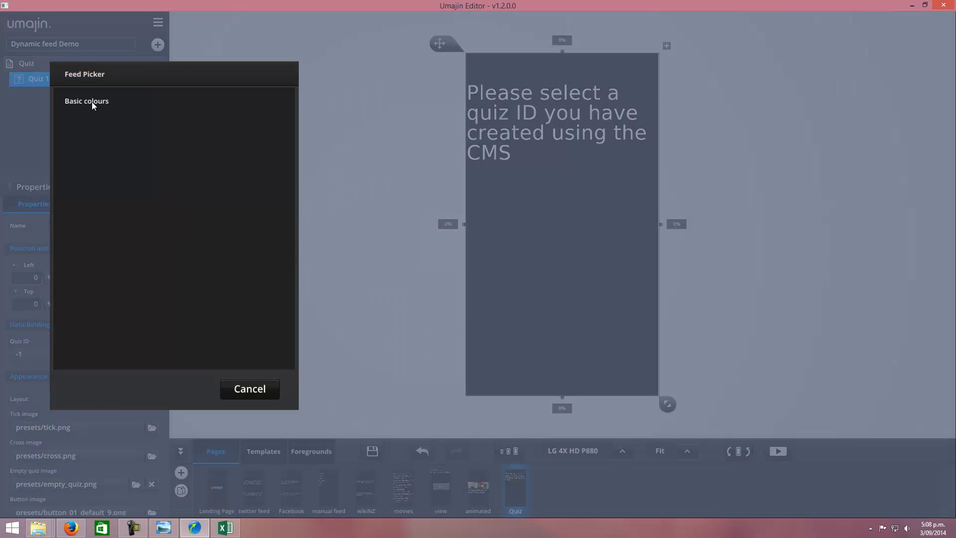
left_click(92, 102)
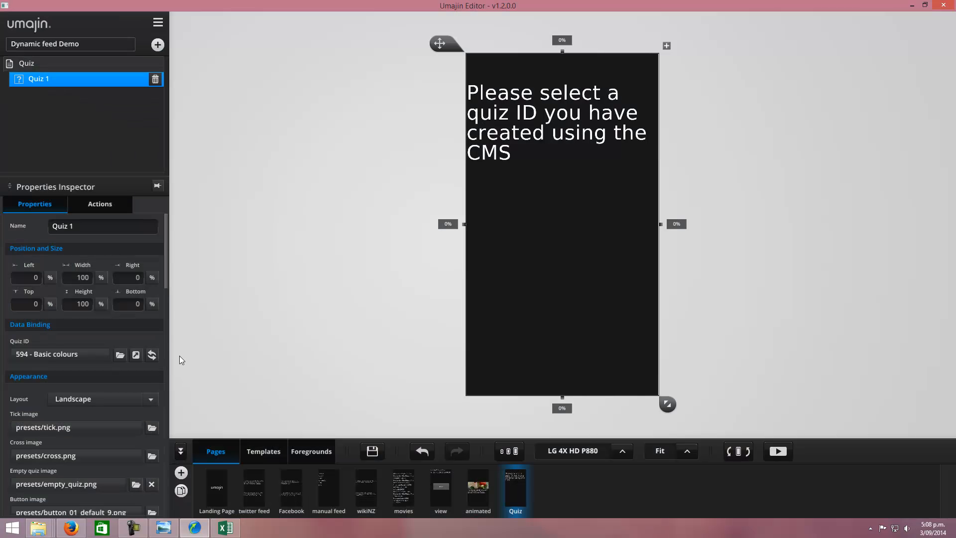
left_click_drag(166, 256, 168, 273)
left_click(152, 298)
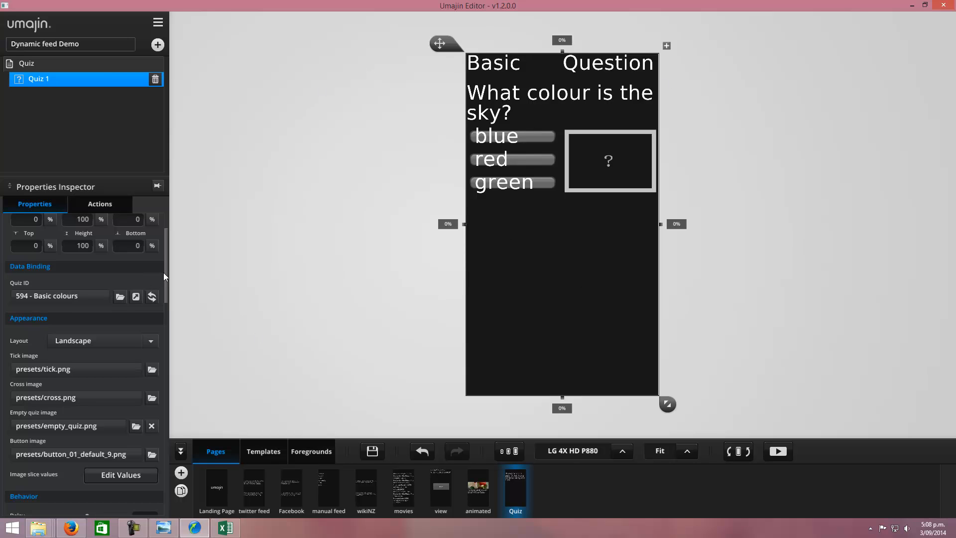
- Clear the Quiz component's empty quiz image, refresh the quiz data, and set the layout to Portrait
left_click_drag(163, 273, 167, 286)
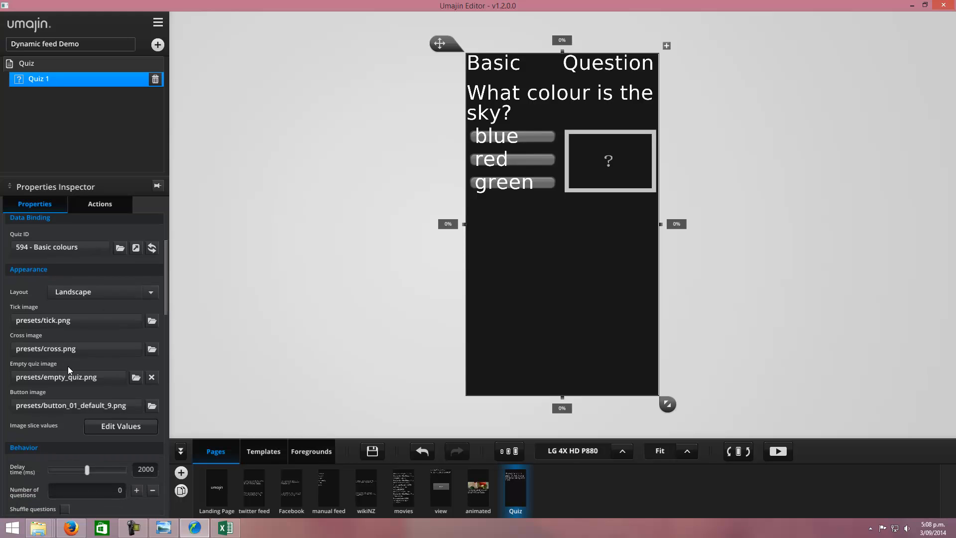
left_click(152, 377)
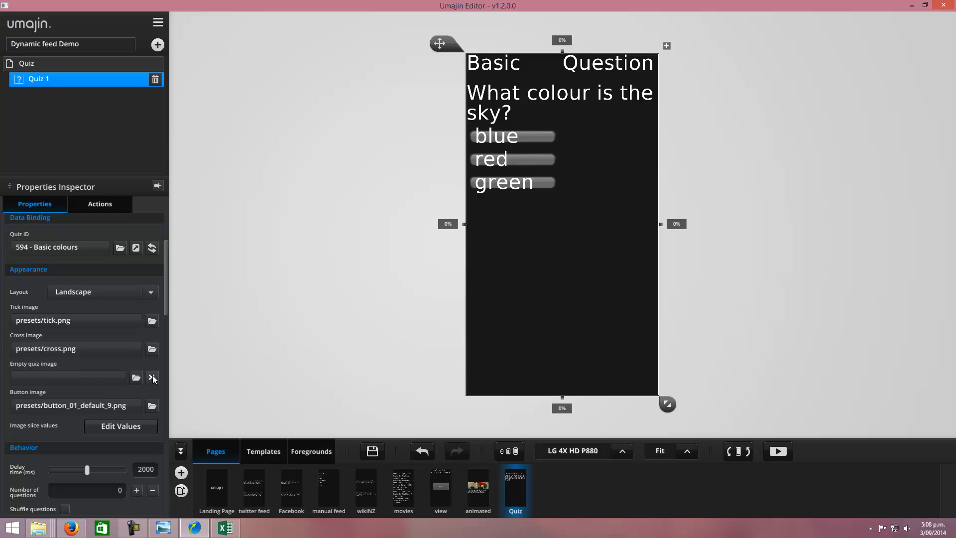
left_click(127, 292)
left_click(91, 306)
scroll(166, 298, "up", 3)
left_click(153, 310)
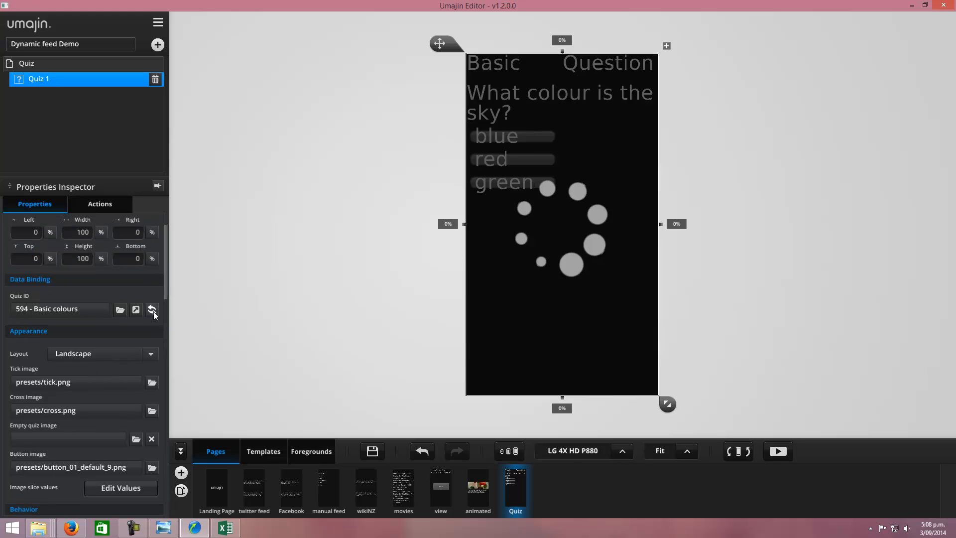
left_click(124, 352)
left_click(82, 381)
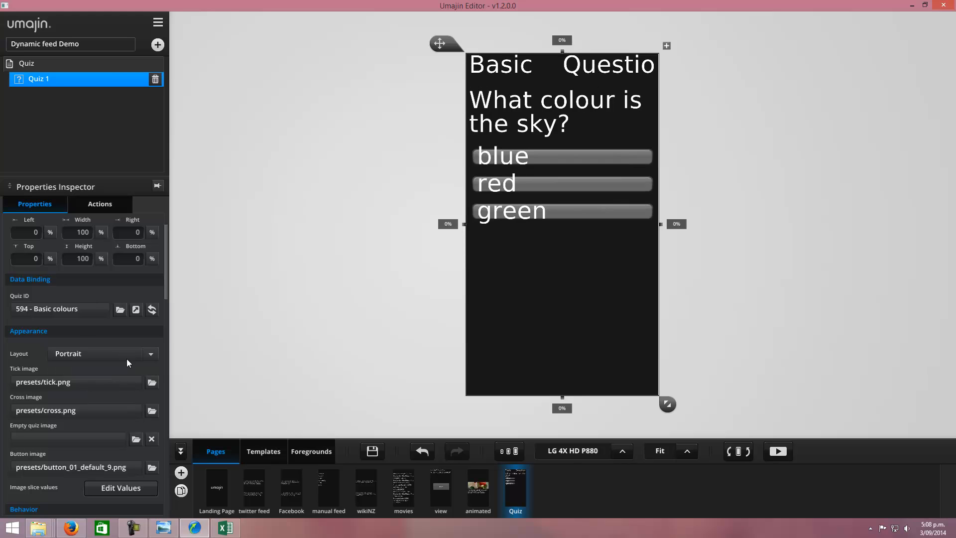
- Reduce the Quiz component's heading style font size to 6
left_click_drag(164, 268, 169, 421)
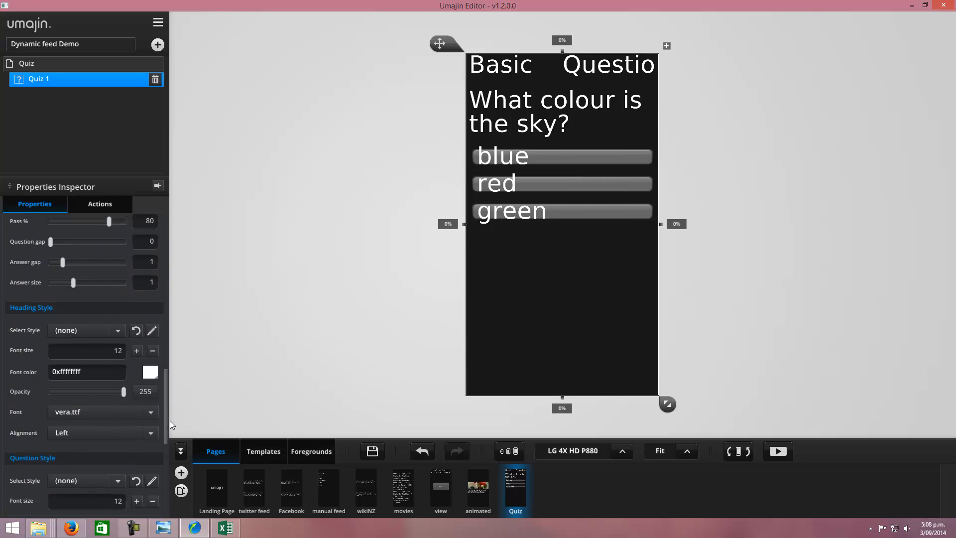
left_click(152, 351)
left_click(153, 351)
left_click(153, 351)
left_click(152, 351)
left_click(152, 351)
left_click(152, 350)
left_click(152, 351)
left_click(153, 351)
left_click(151, 351)
left_click(151, 351)
left_click(152, 351)
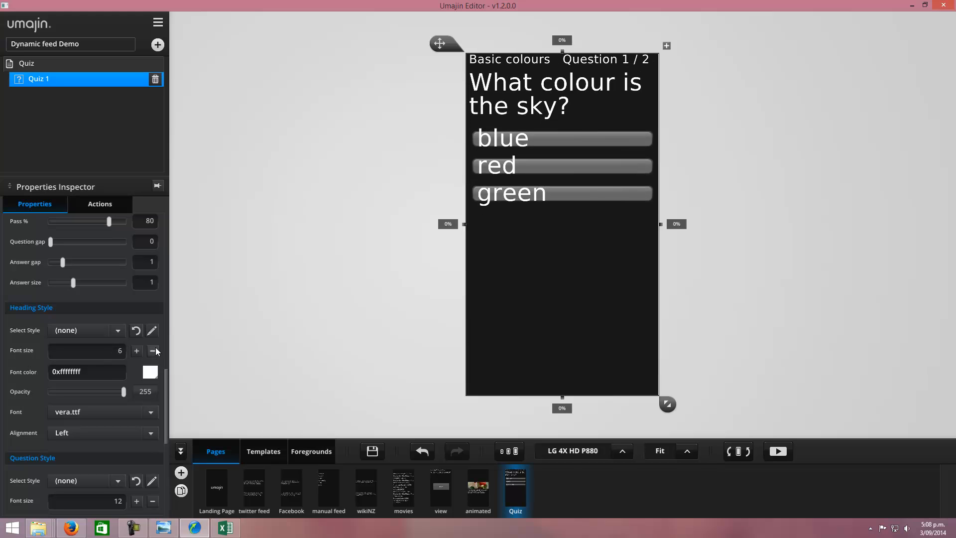
- Set the font size of both the question style and the answer style to 6
left_click_drag(167, 387, 168, 417)
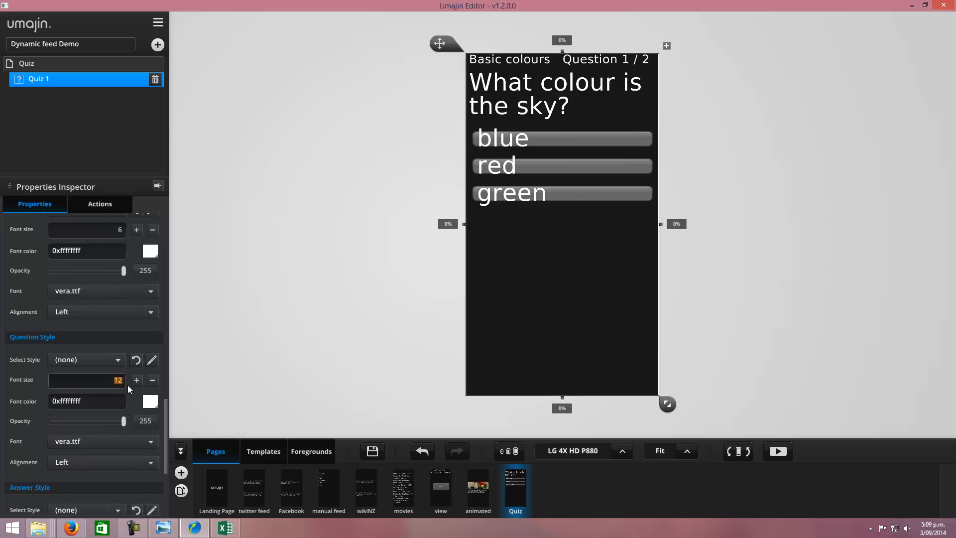
type("6")
left_click_drag(167, 407, 166, 438)
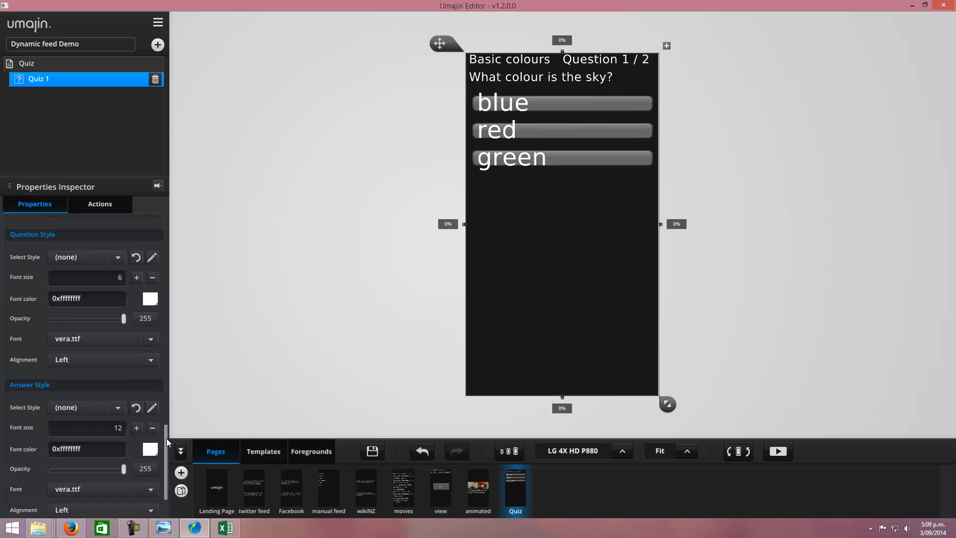
left_click(104, 388)
type("6")
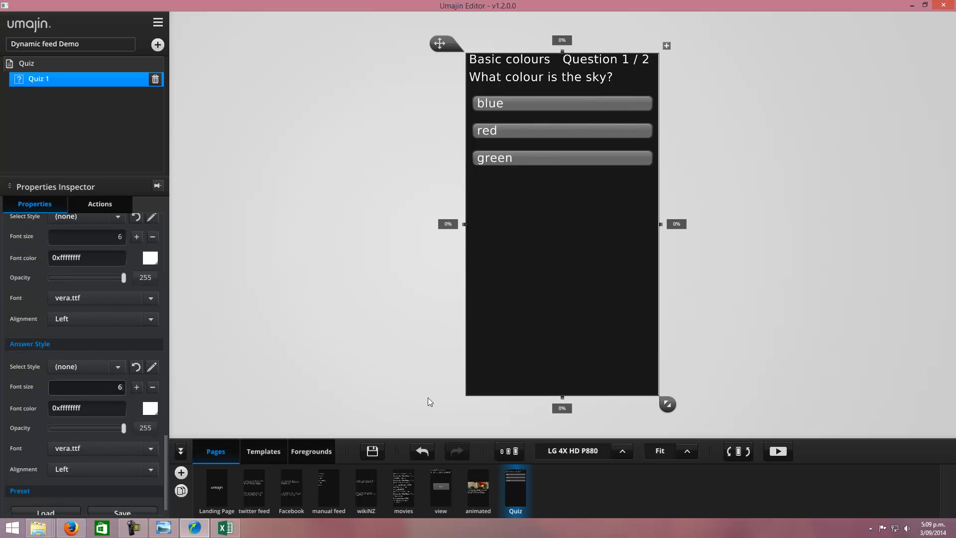
- Preview the quiz, answering "green" to both the sky and grass questions, and exit the preview
left_click(778, 452)
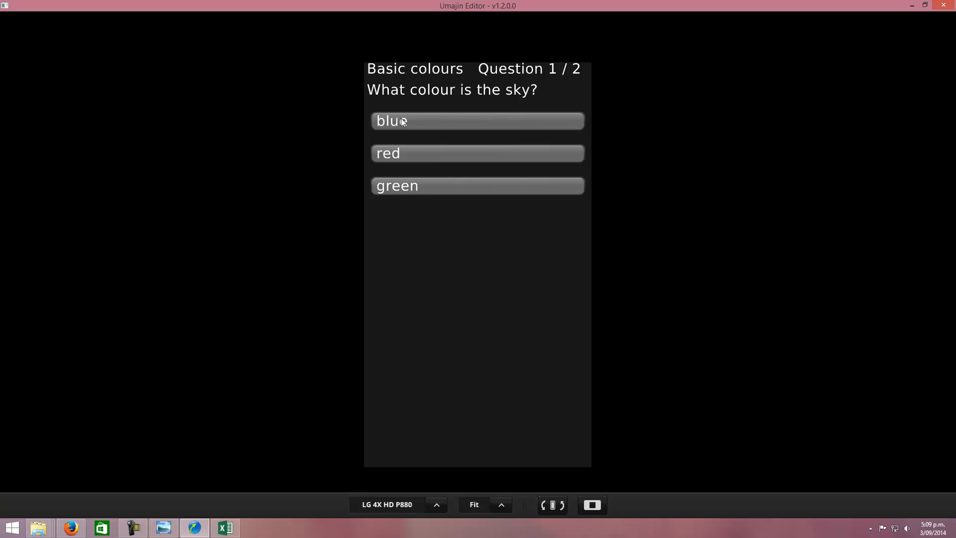
left_click(416, 187)
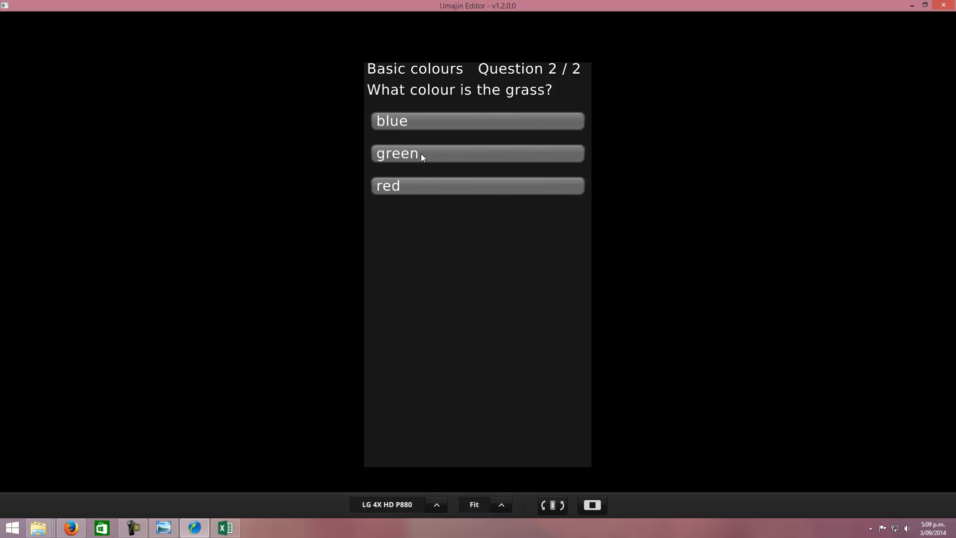
left_click(397, 153)
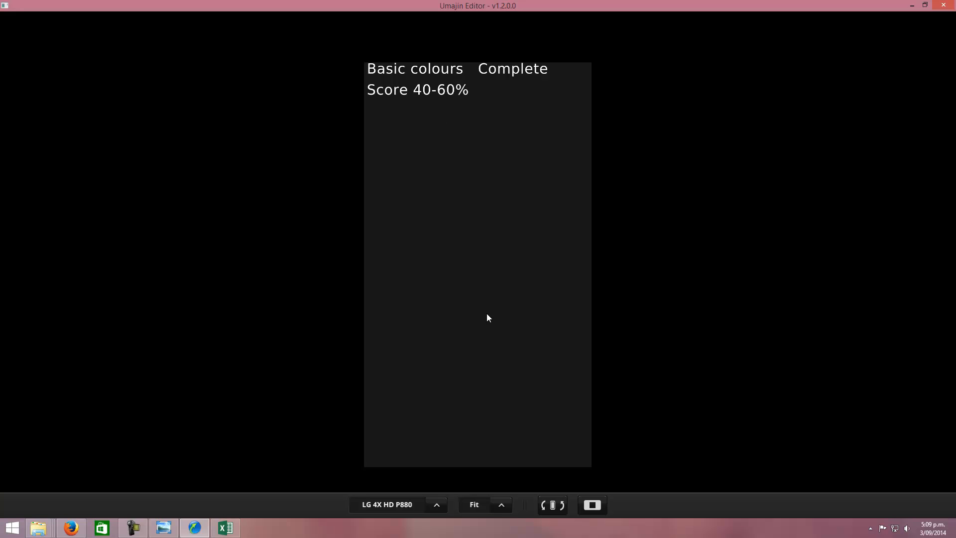
left_click(592, 505)
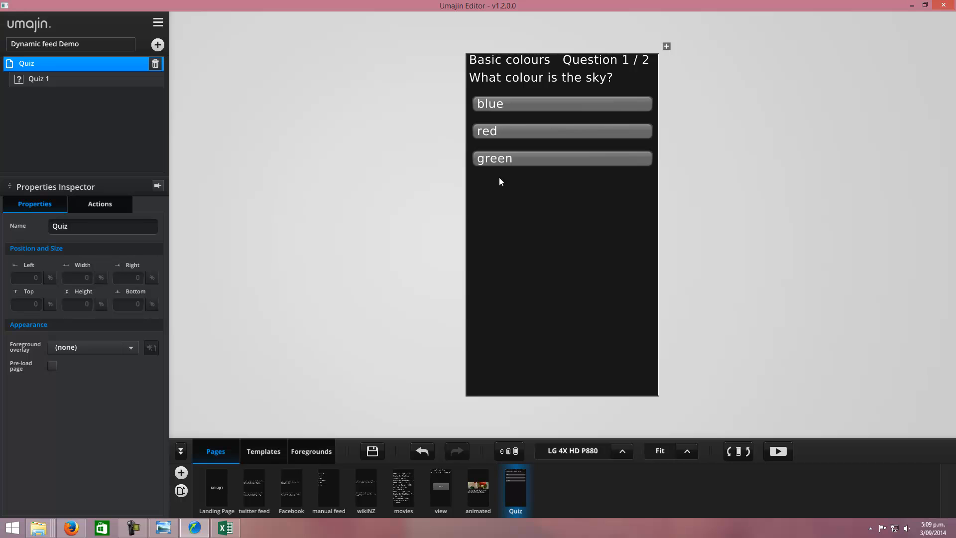
- Review the Quiz component's caption, score message and pass percentage properties, and switch back to the CMS in Firefox
left_click(67, 79)
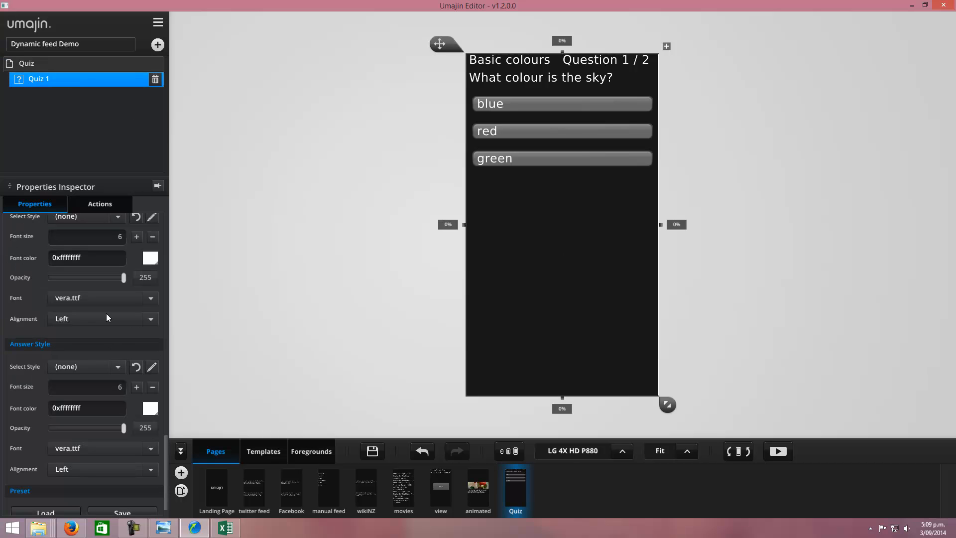
left_click_drag(167, 458, 175, 342)
scroll(121, 318, "up", 1)
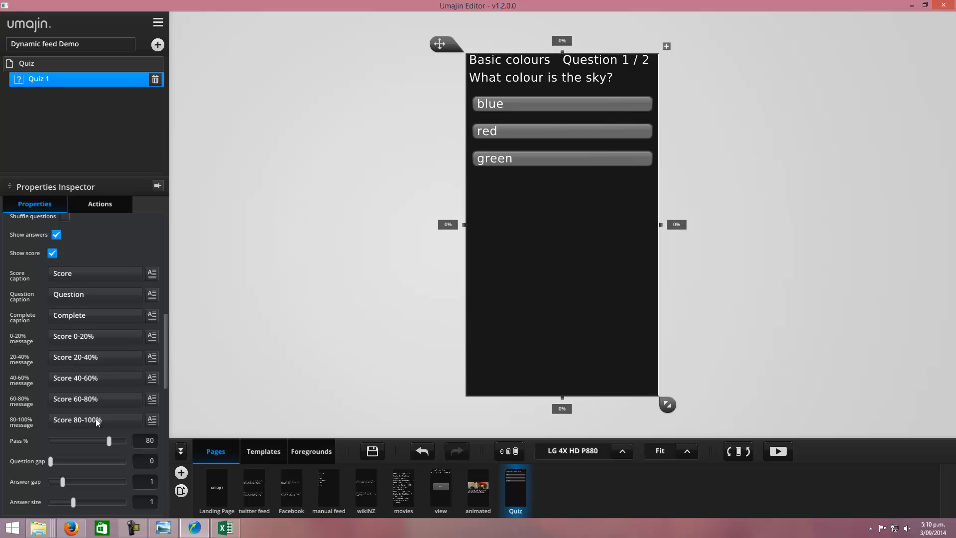
left_click(73, 530)
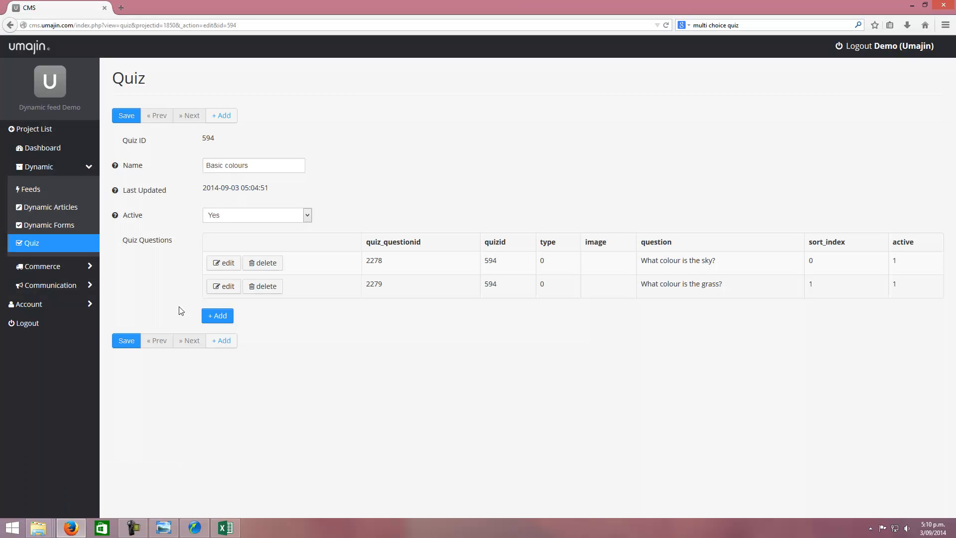